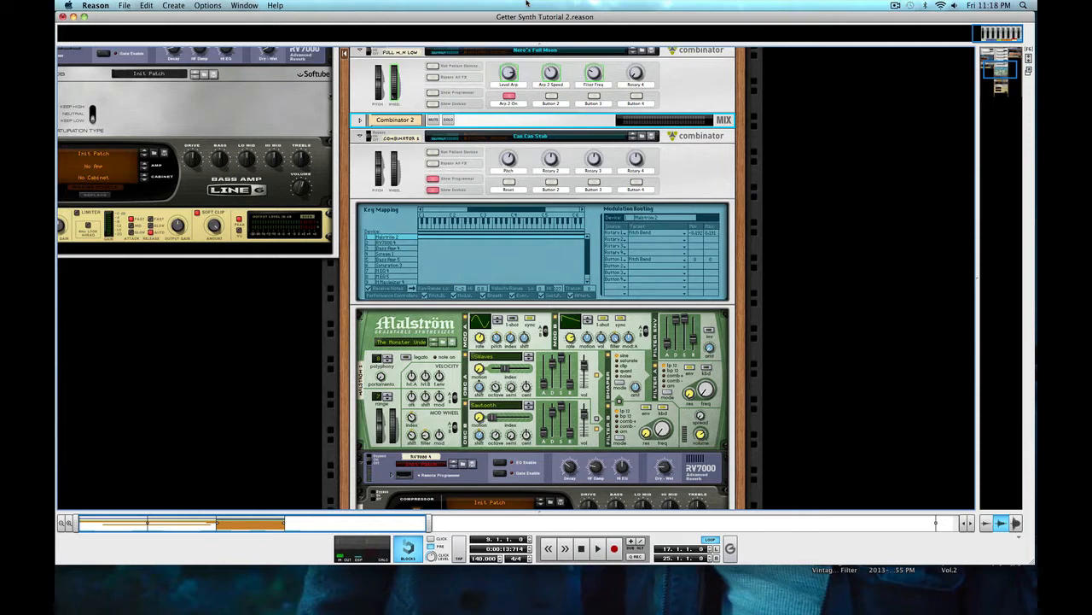
Step: Examine the devices inside the Can Can Stab Combinator, from the Malström through the effects chain to the Maximizer
scroll(736, 231, "down", 5)
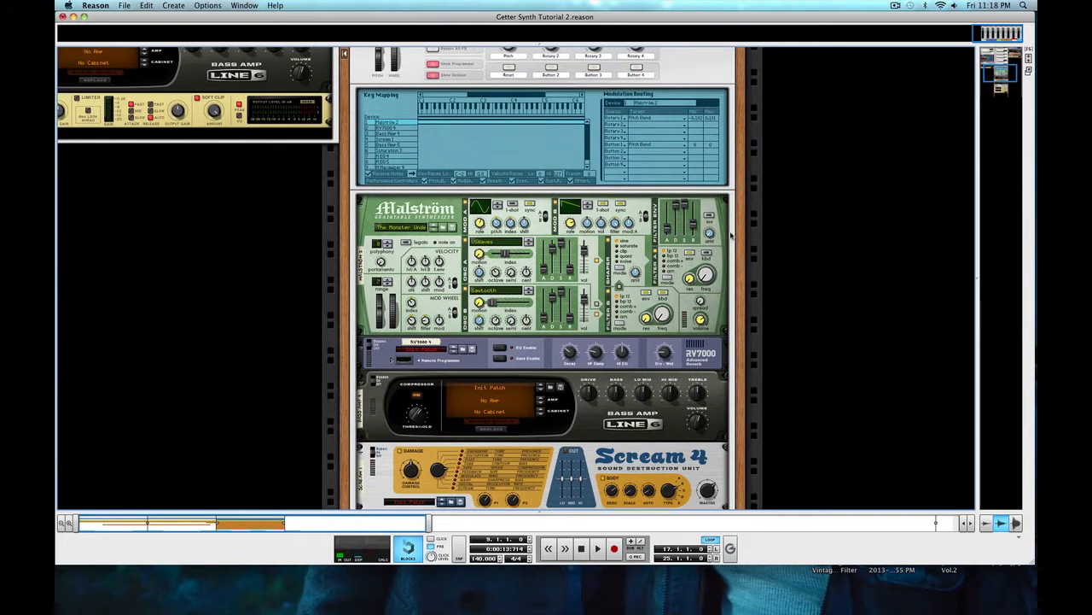
scroll(732, 236, "down", 4)
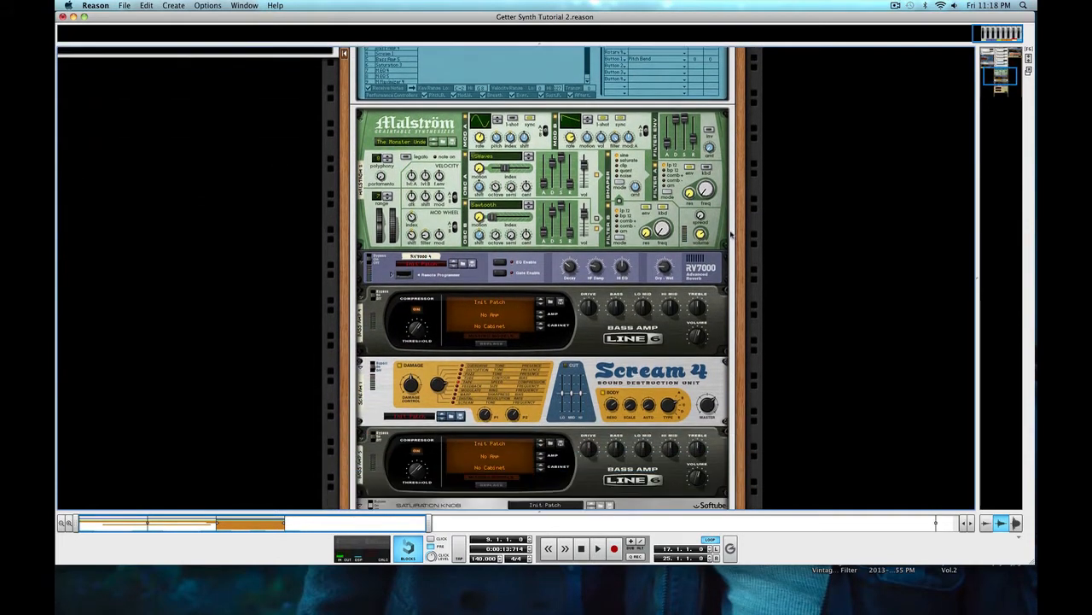
scroll(731, 235, "down", 3)
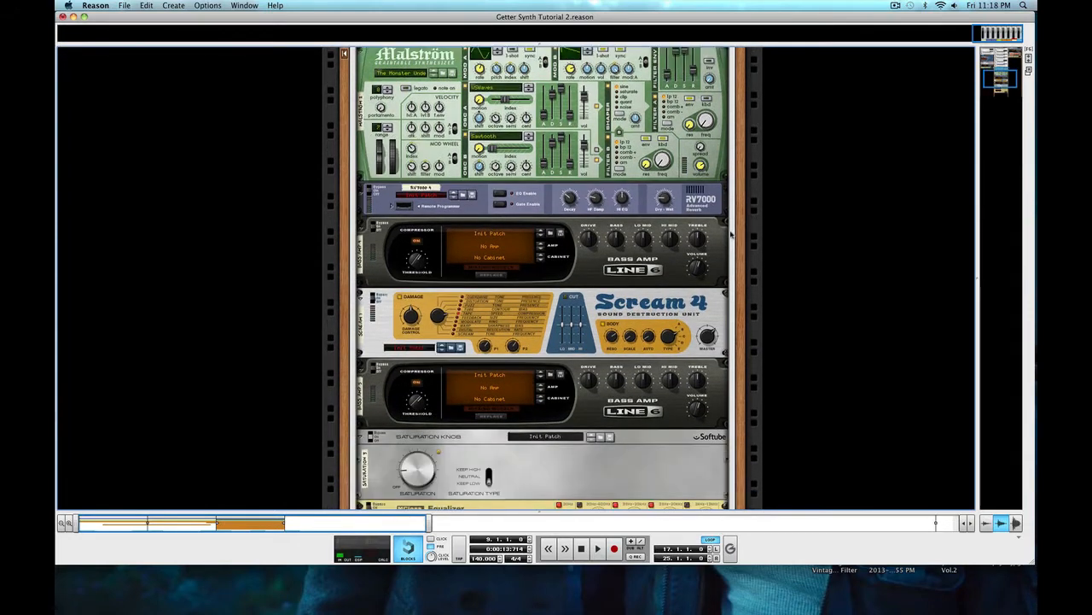
scroll(731, 236, "down", 4)
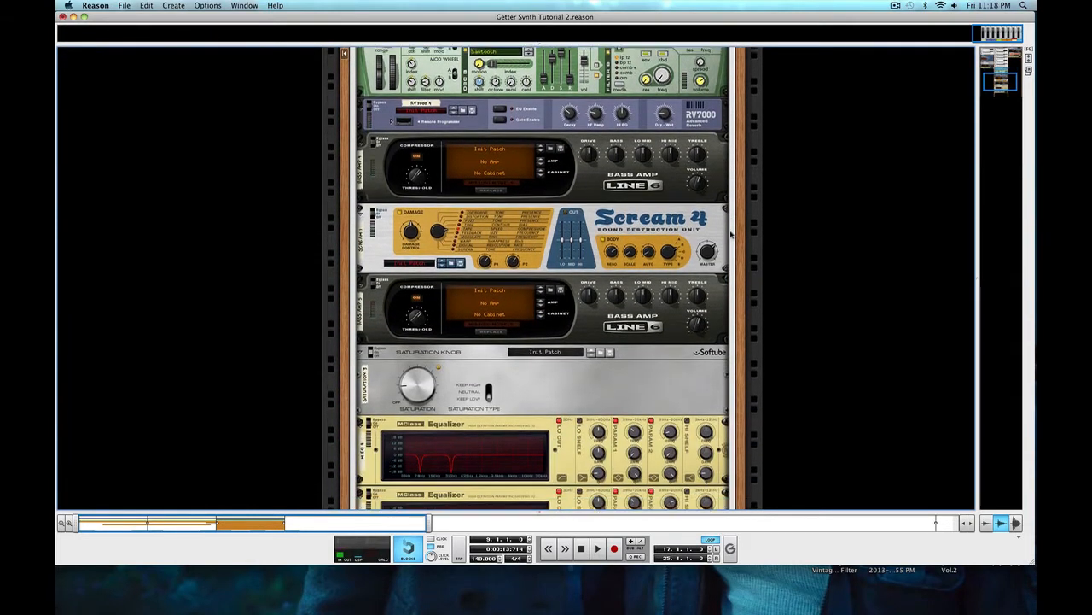
scroll(732, 236, "down", 3)
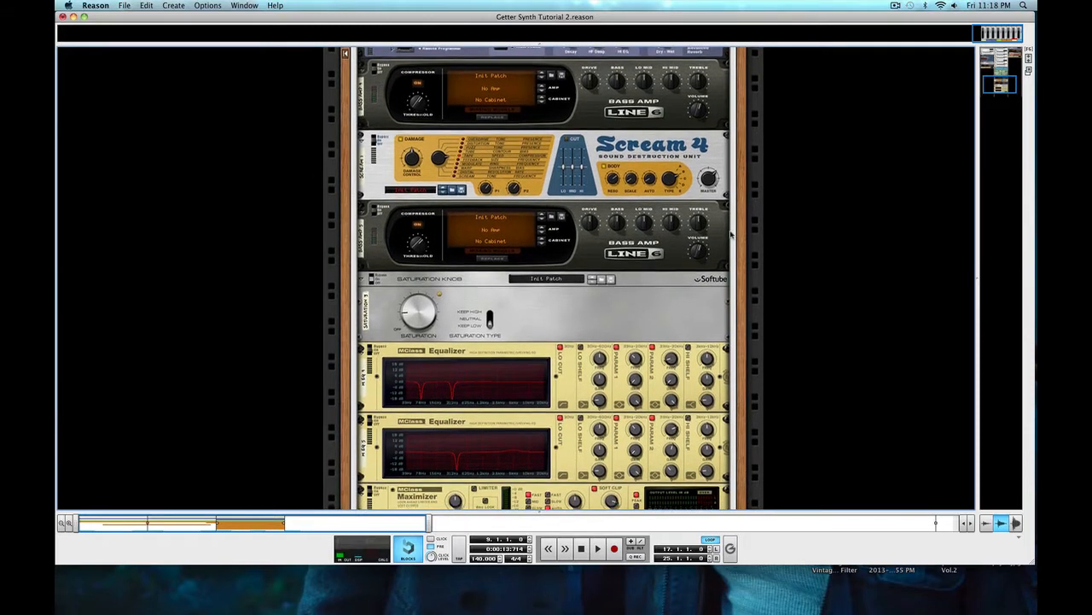
scroll(732, 234, "down", 2)
scroll(732, 234, "down", 1)
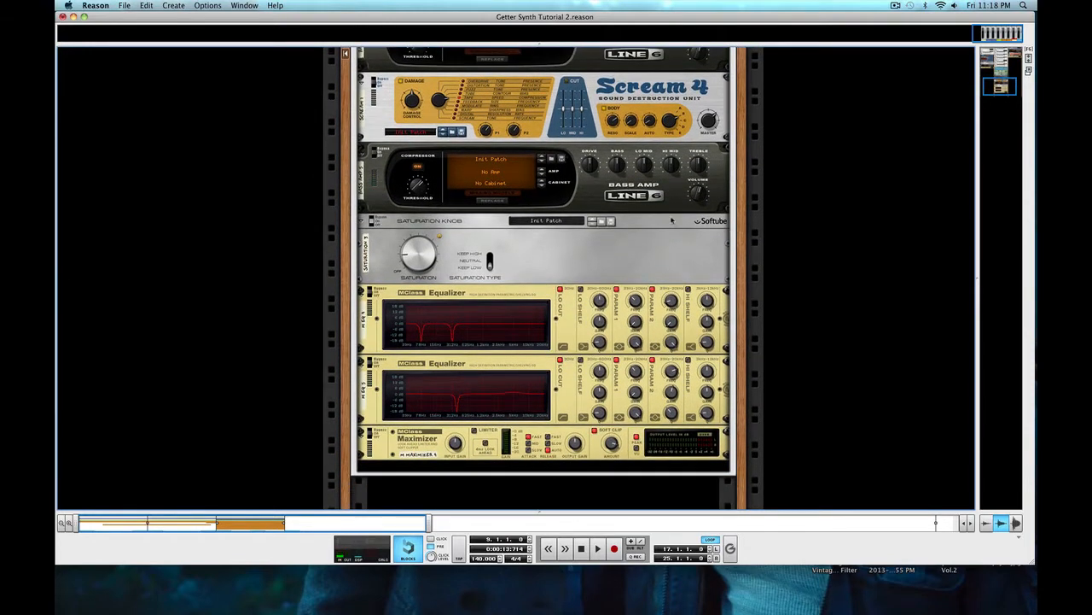
scroll(672, 221, "up", 12)
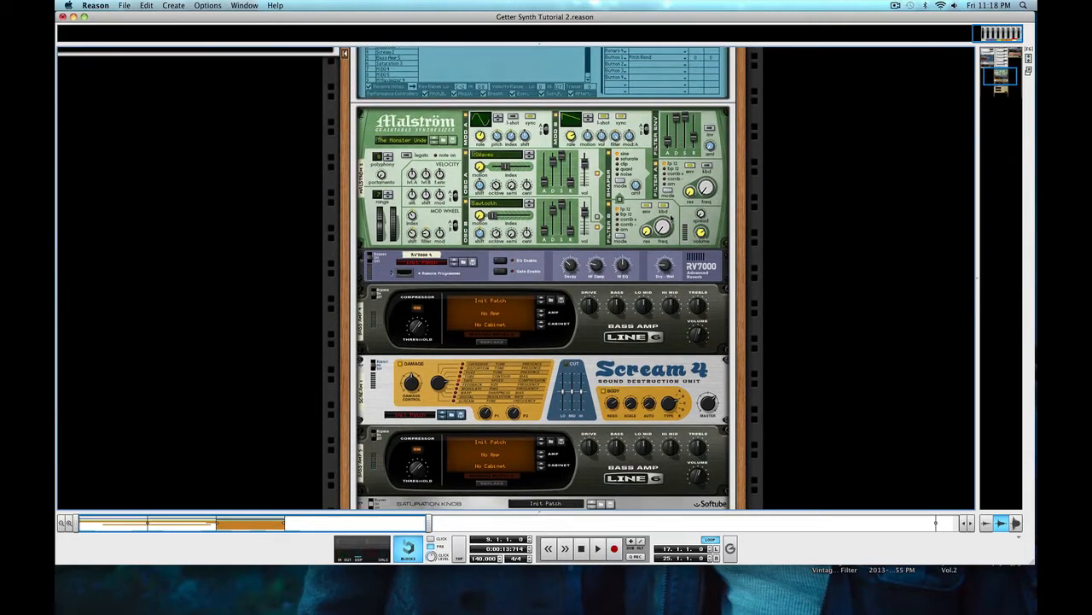
scroll(672, 220, "up", 6)
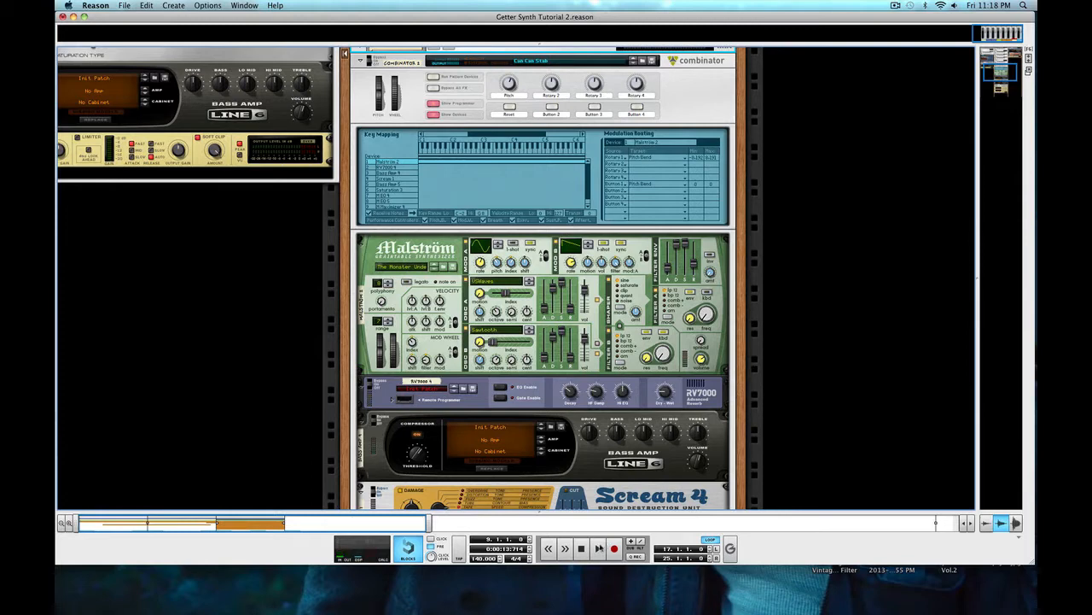
Step: Play the song and examine the settings of the Malström, RV7000, Bass Amps and Scream 4 during playback
key("space")
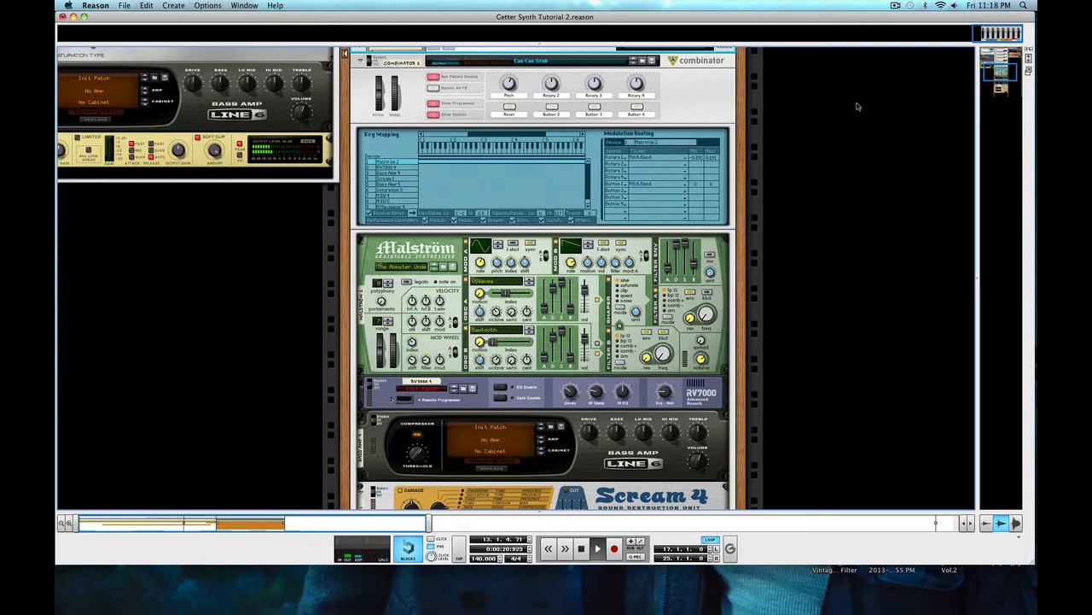
scroll(541, 307, "down", 4)
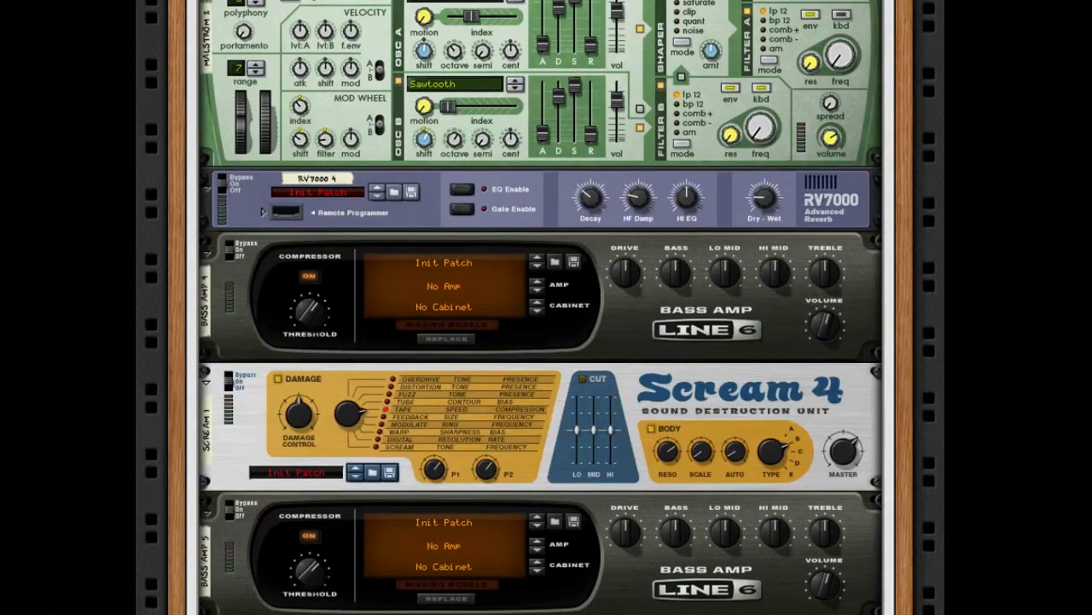
scroll(541, 308, "down", 3)
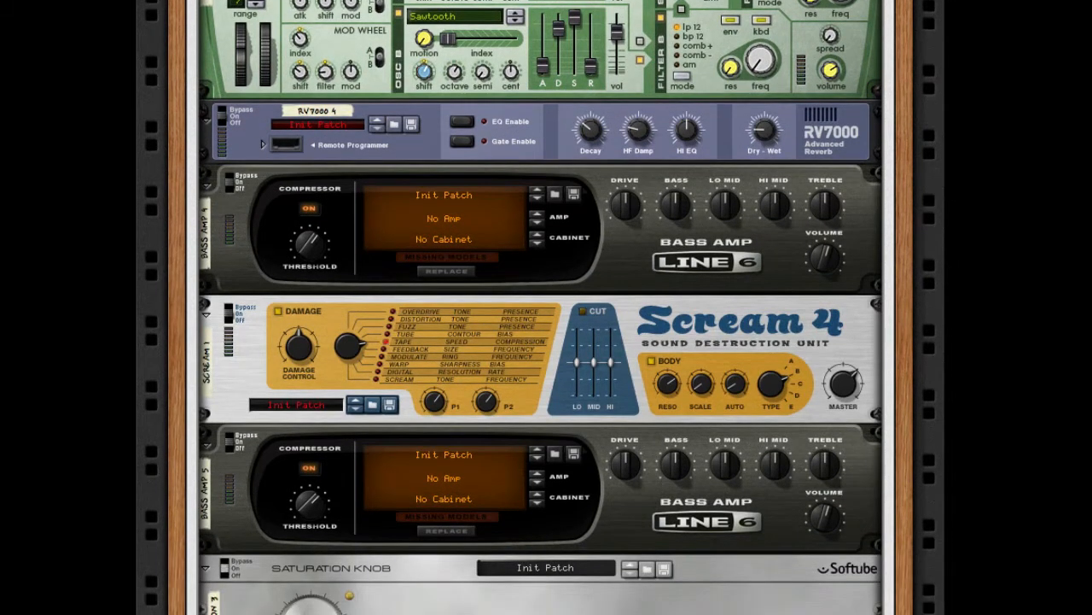
scroll(542, 308, "down", 1)
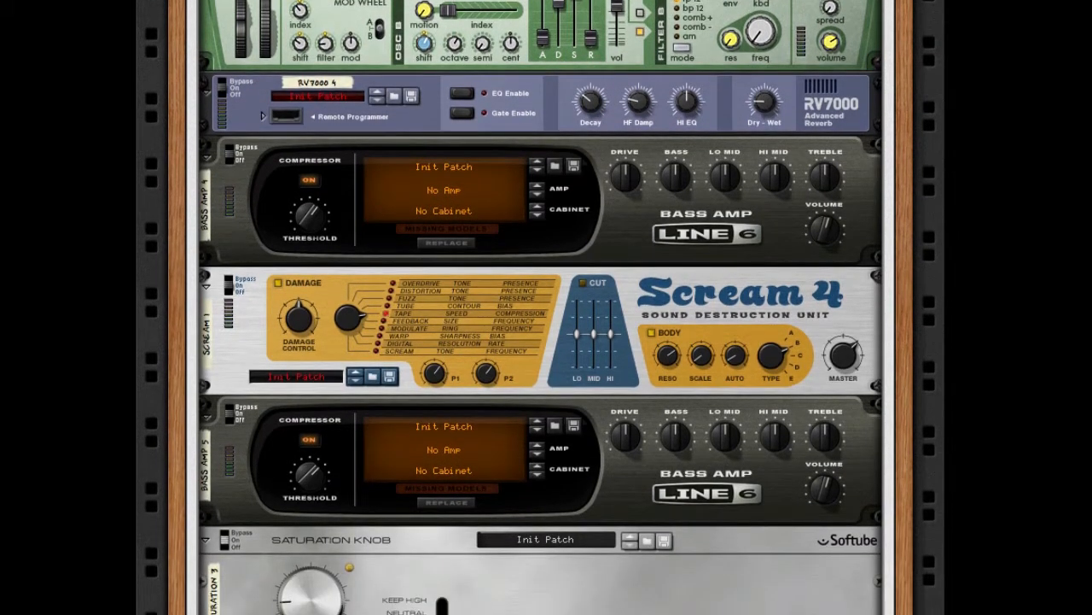
scroll(541, 307, "down", 1)
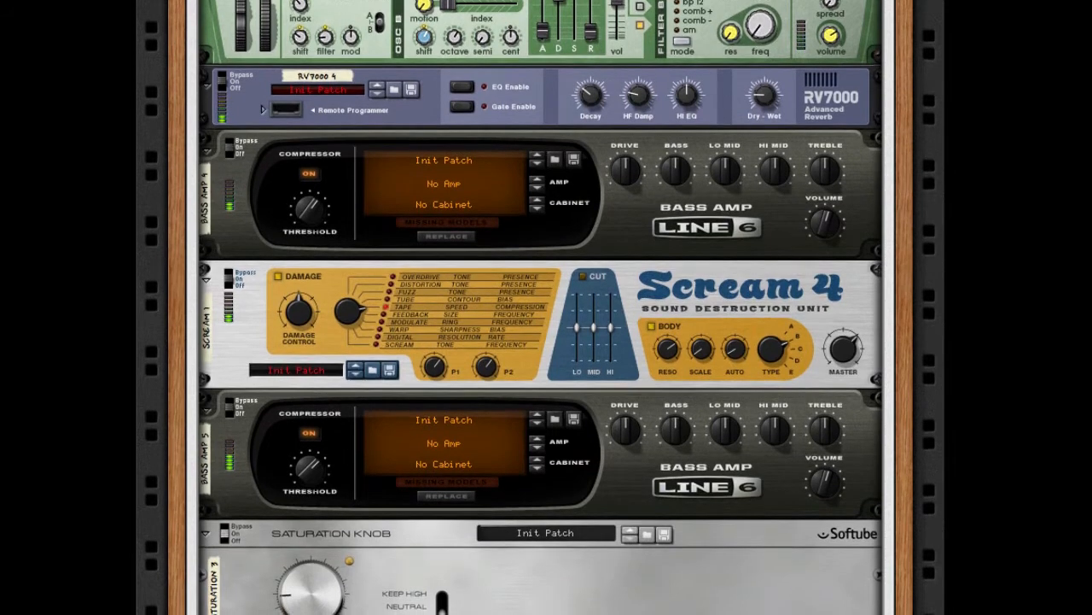
scroll(541, 307, "down", 1)
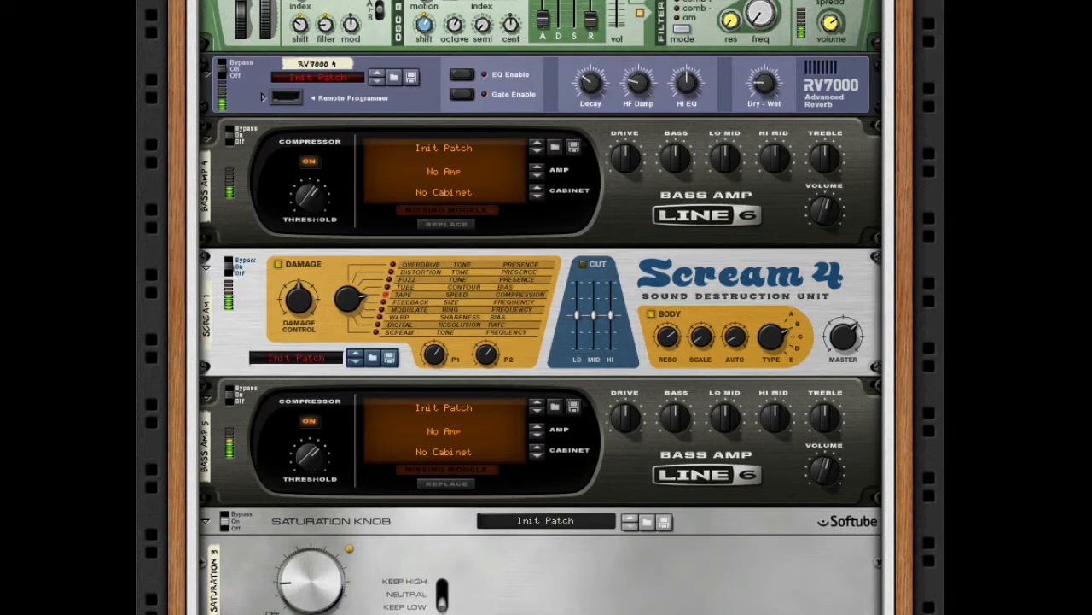
mouse_move(832, 17)
scroll(817, 10, "up", 5)
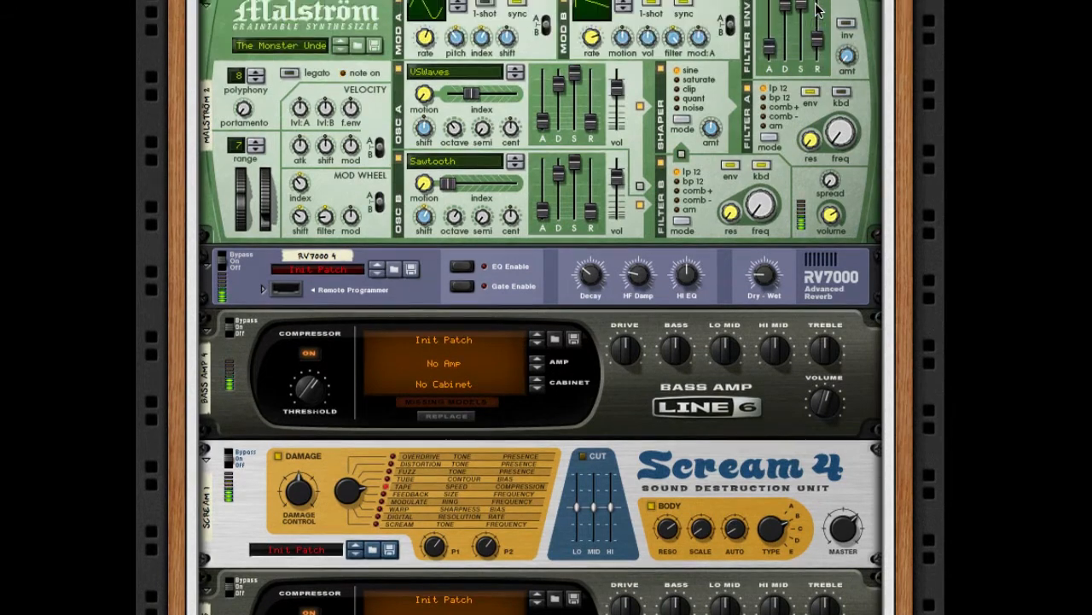
scroll(818, 10, "up", 4)
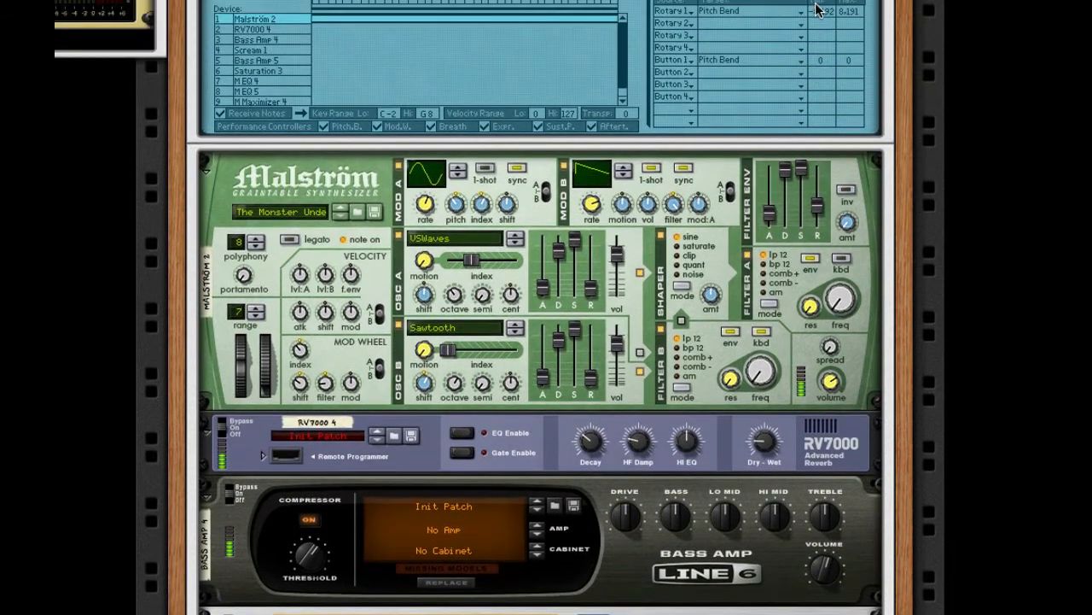
scroll(817, 10, "up", 1)
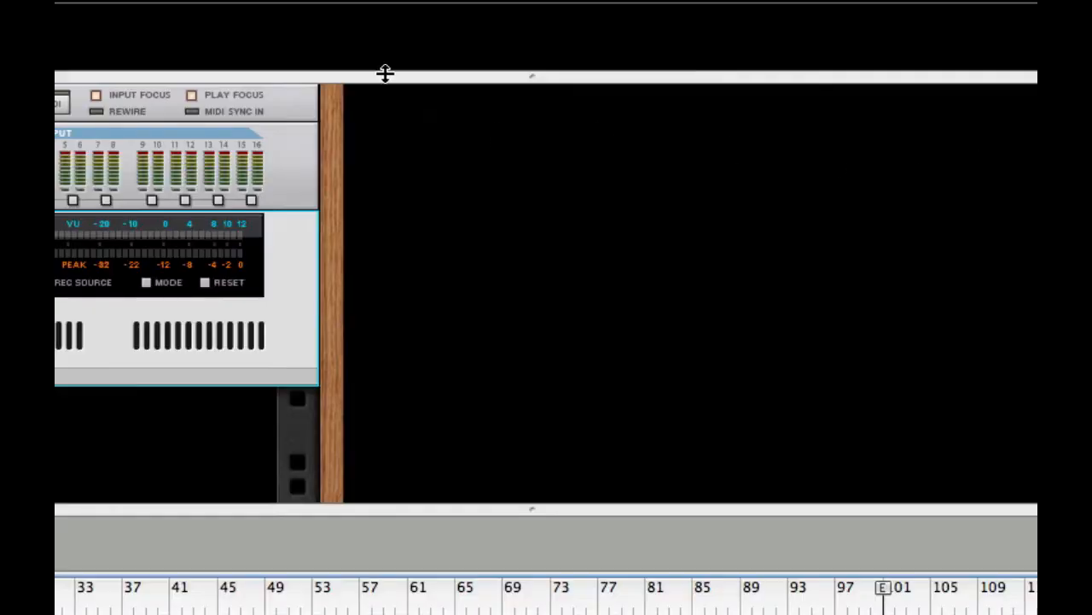
Step: Enlarge the empty rack's area by shrinking the sequencer below it
scroll(384, 73, "down", 10)
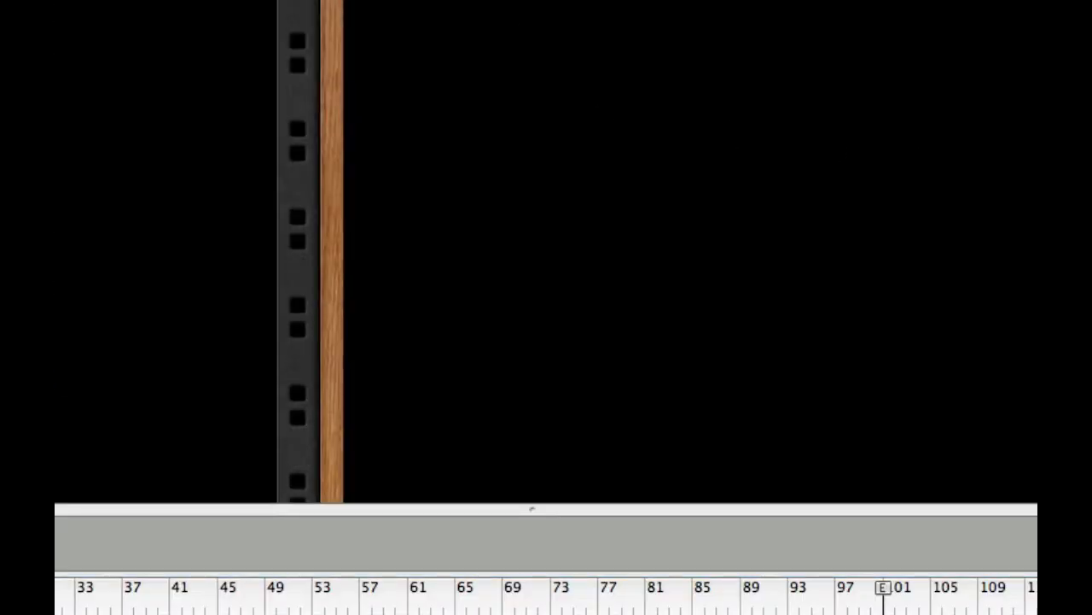
left_click_drag(350, 508, 350, 614)
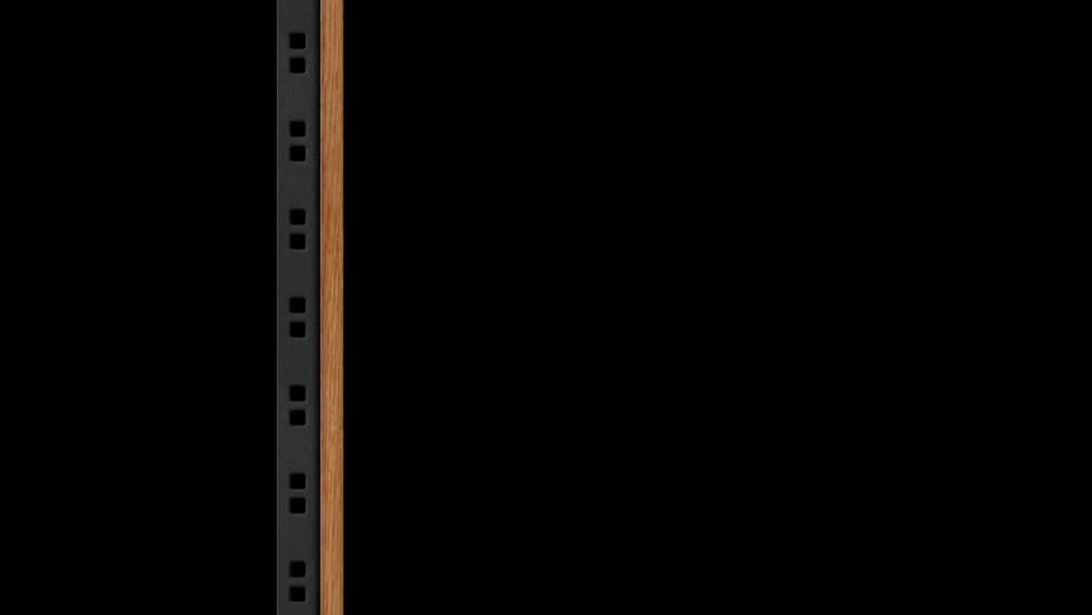
right_click(378, 189)
left_click(327, 188)
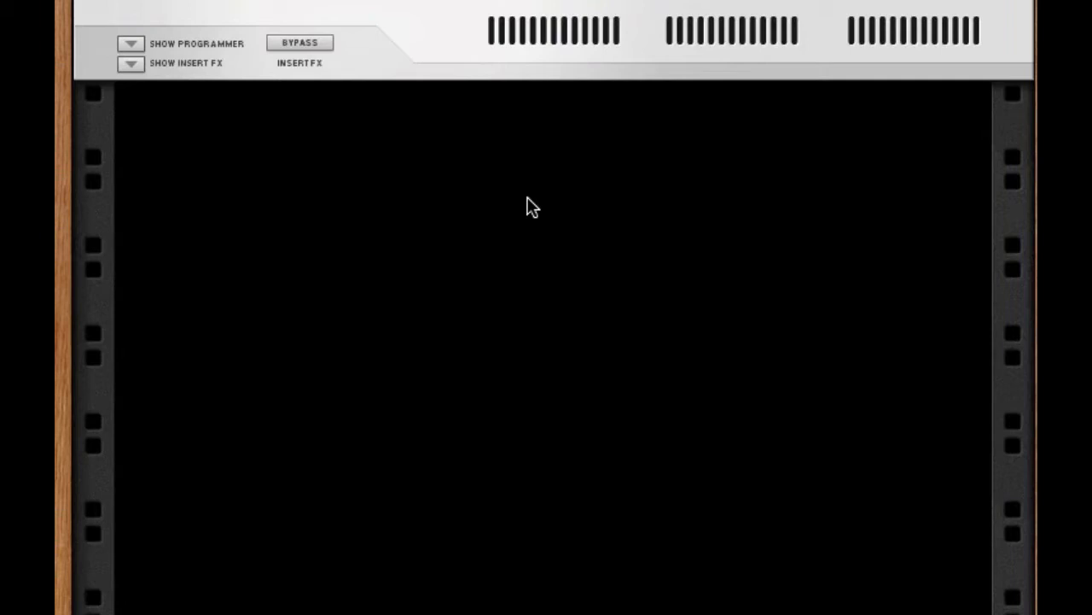
right_click(528, 206)
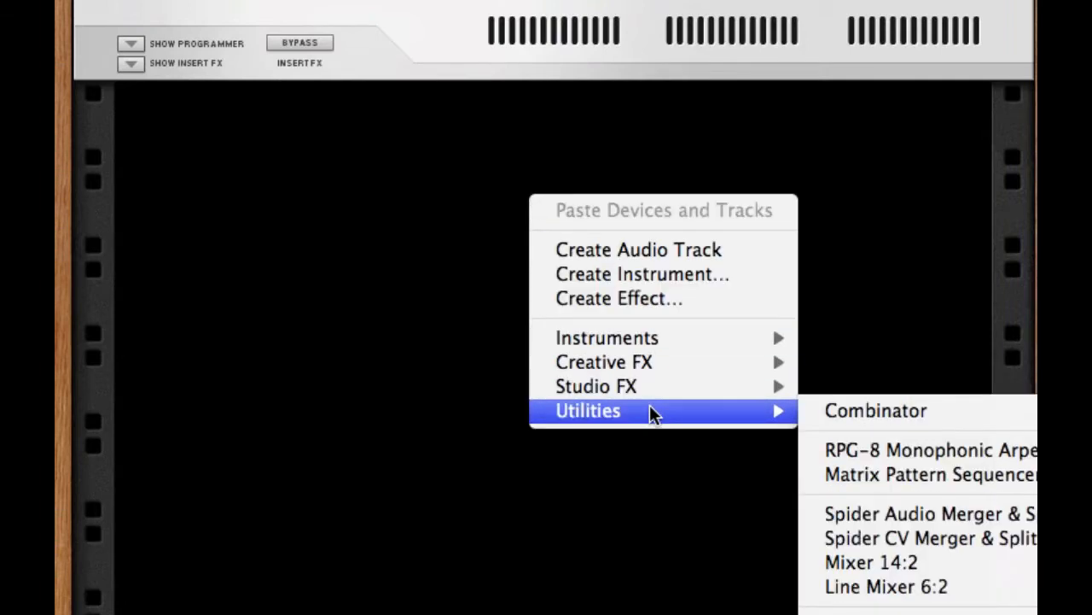
mouse_move(652, 328)
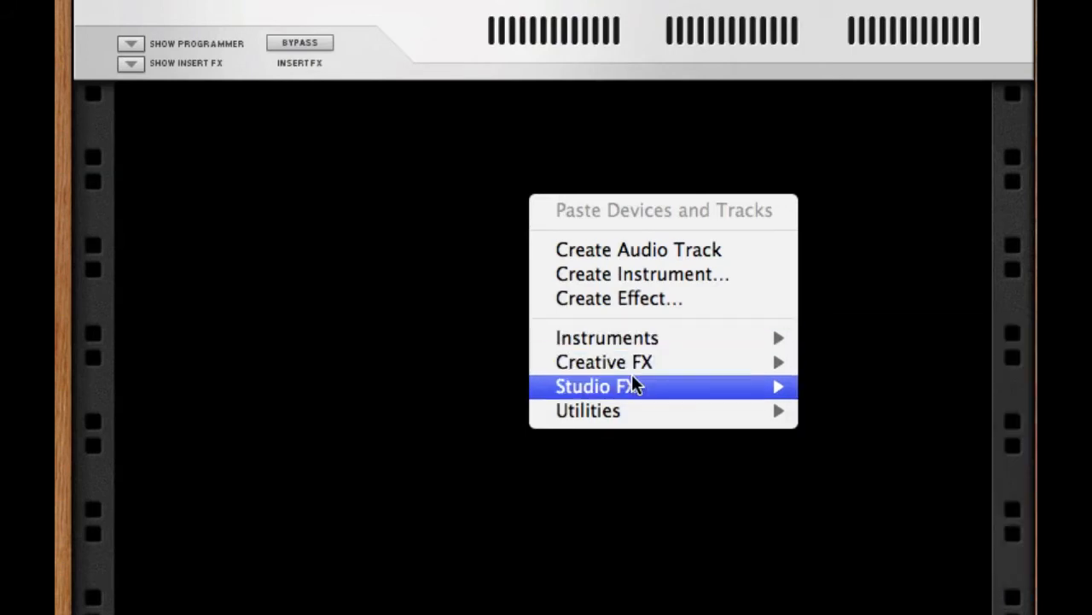
mouse_move(615, 418)
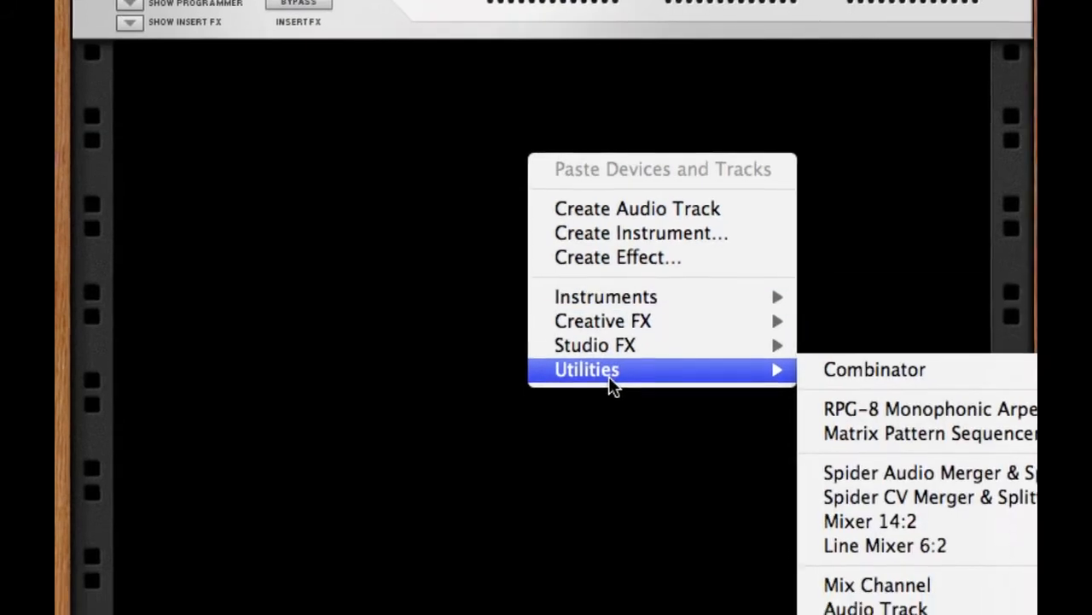
left_click(854, 182)
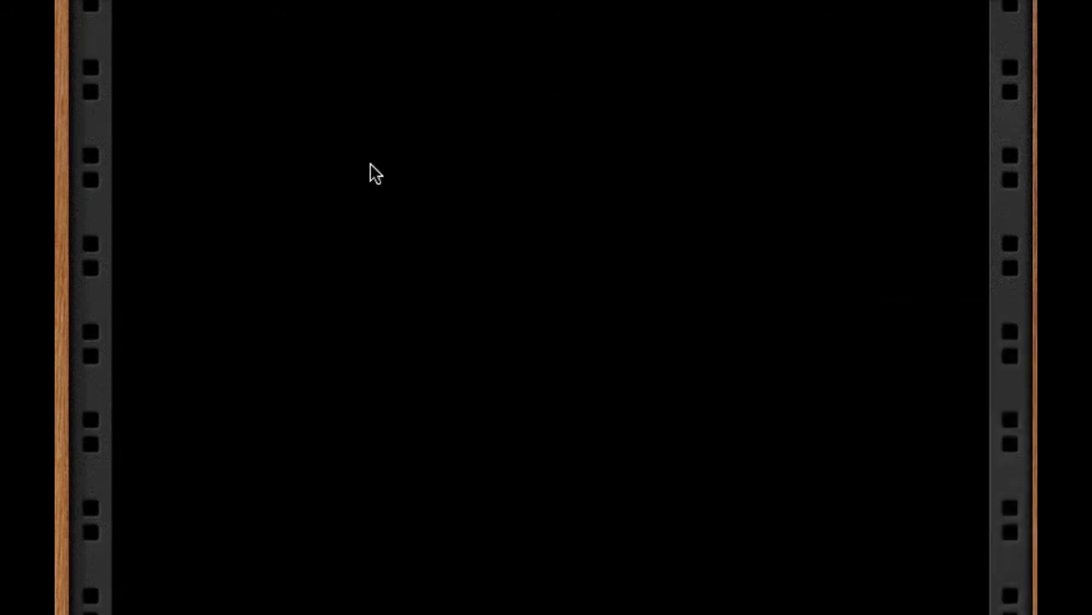
right_click(371, 165)
mouse_move(523, 376)
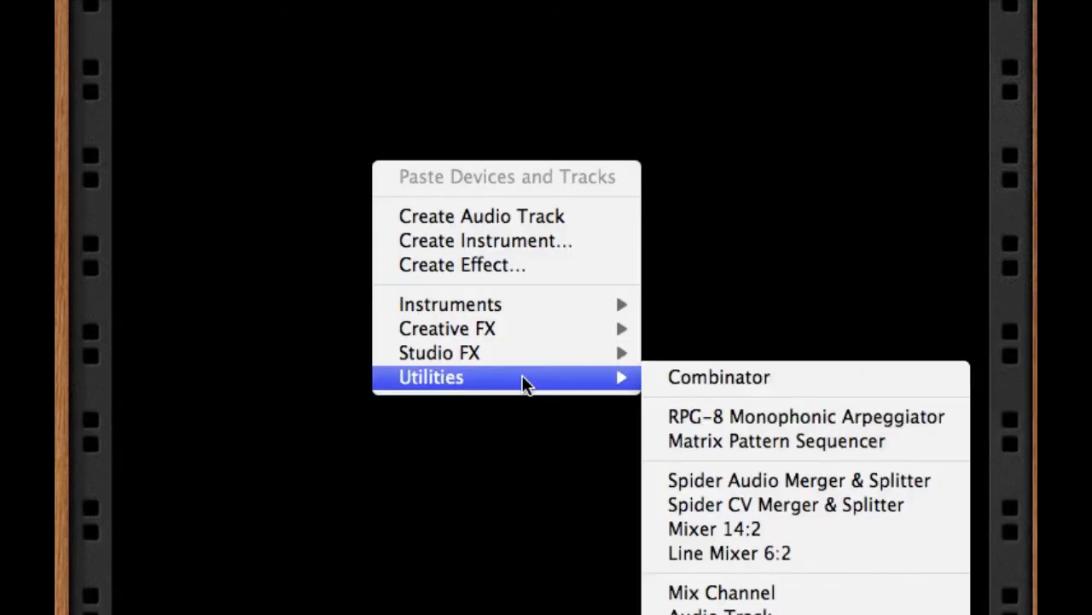
left_click(851, 301)
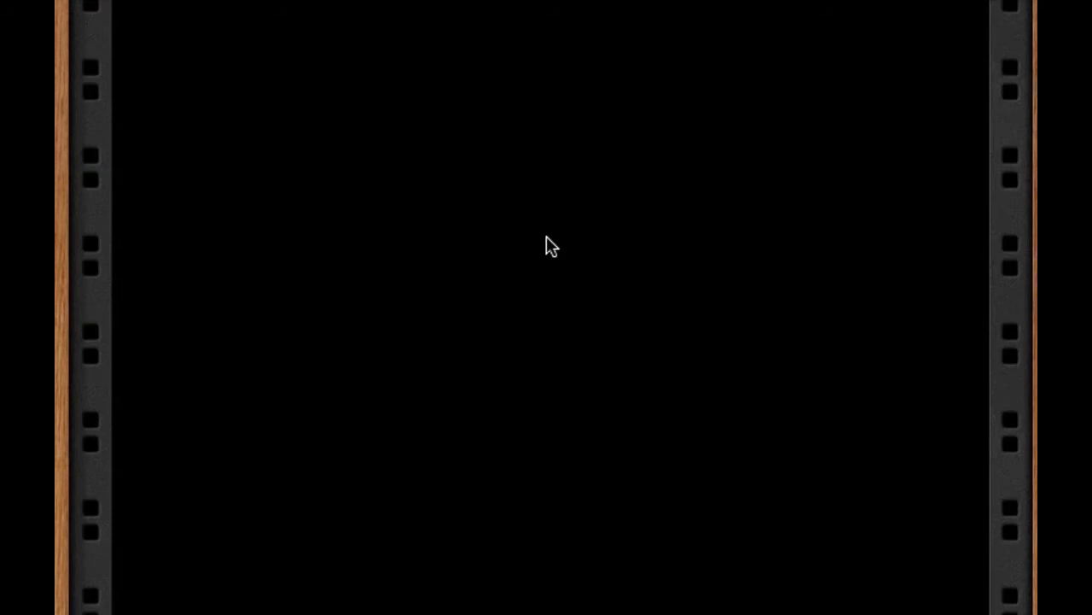
Step: Add a Combinator from the Tool Window's utility devices to the empty rack and close the Tool Window
key("F8")
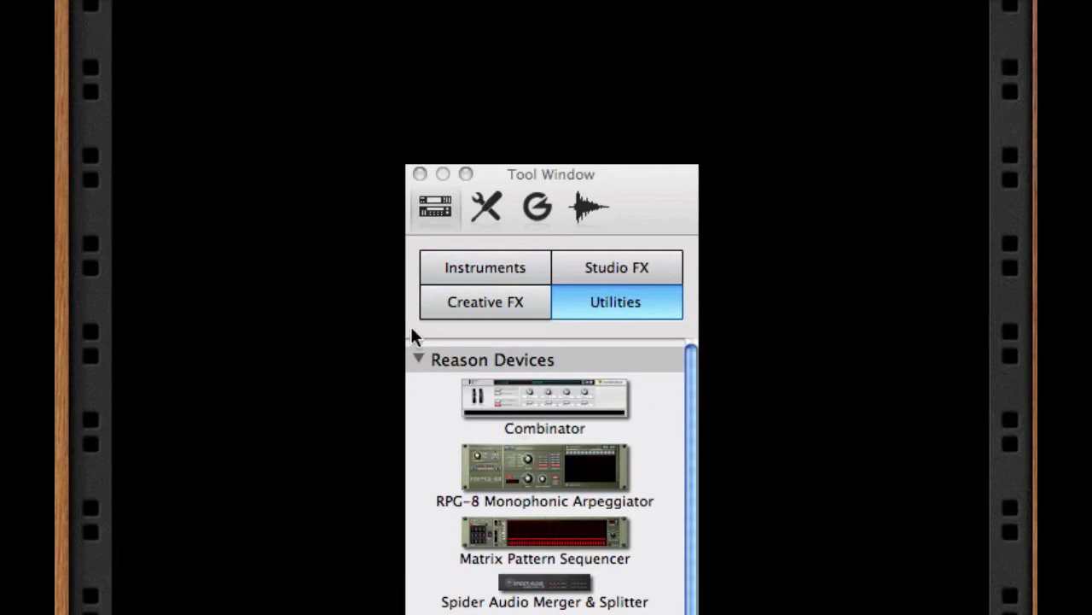
left_click_drag(522, 407, 784, 138)
left_click(420, 174)
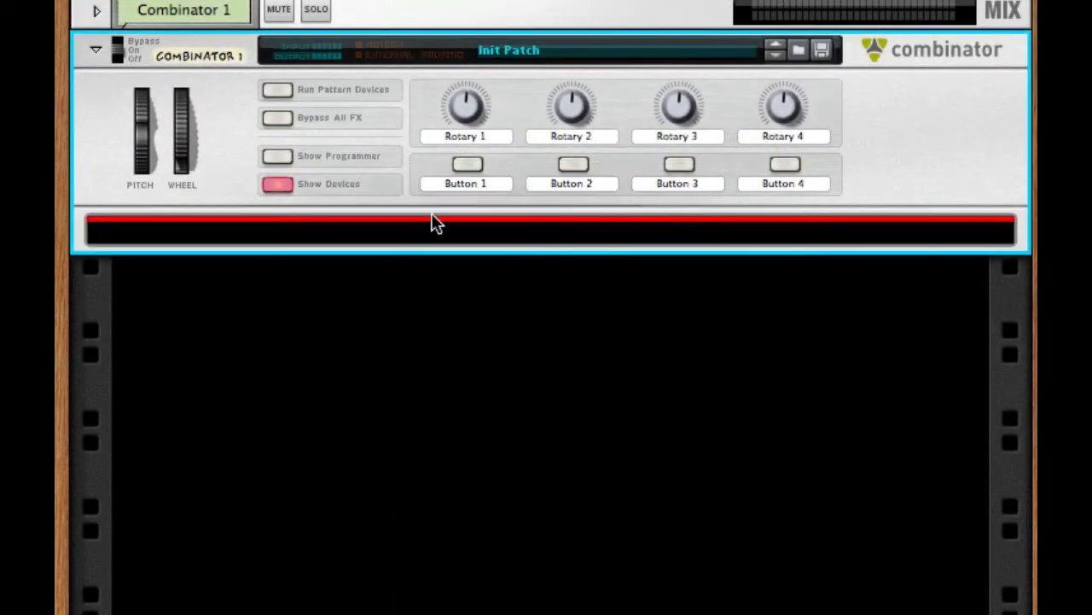
Step: Create a Malström Graintable Synthesizer inside the new Combinator
right_click(431, 225)
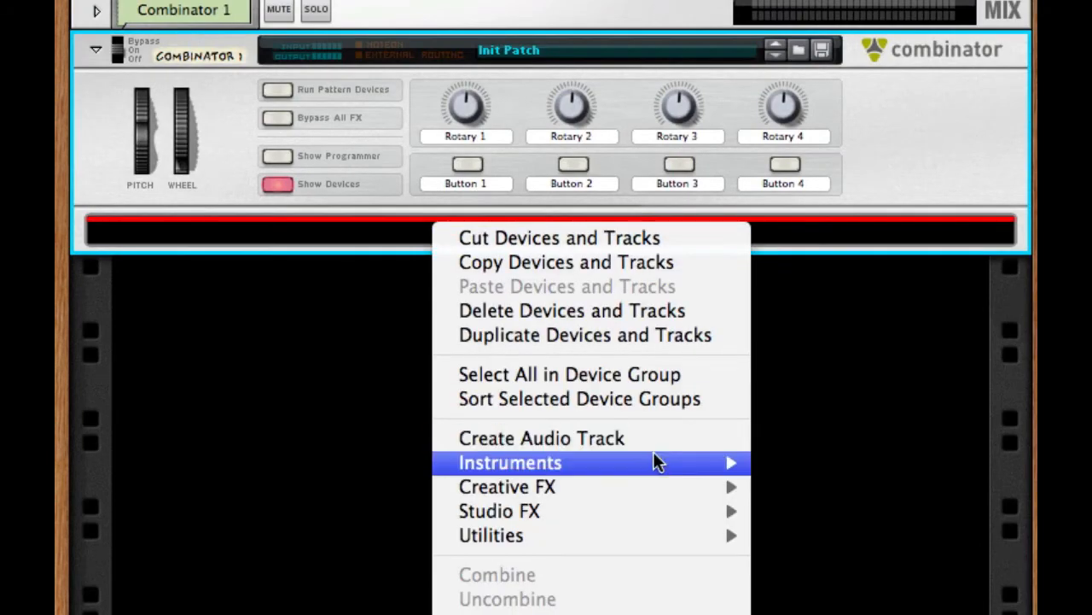
mouse_move(654, 460)
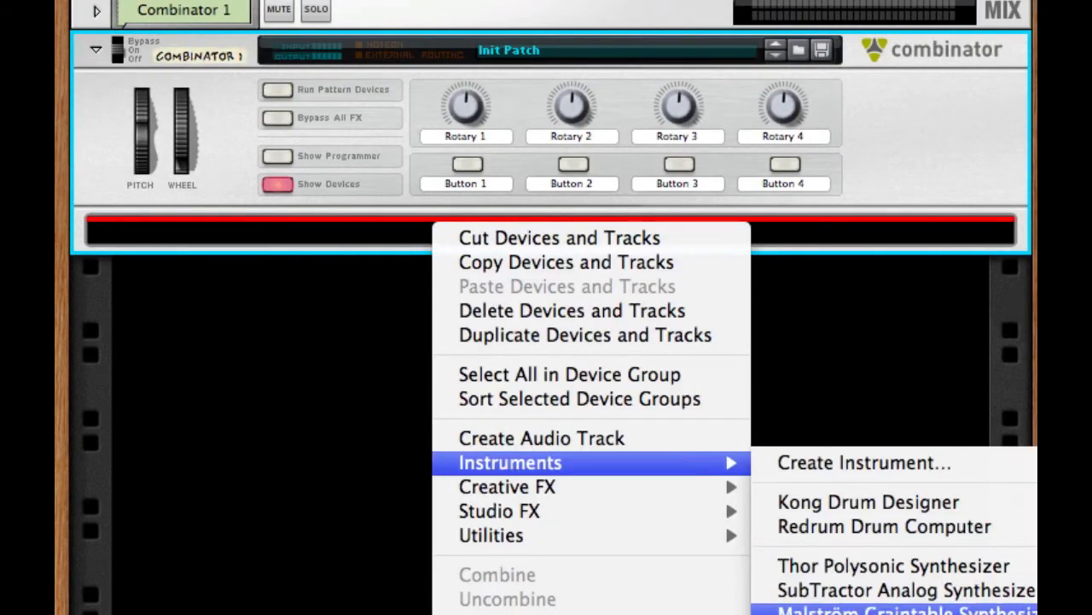
left_click(862, 609)
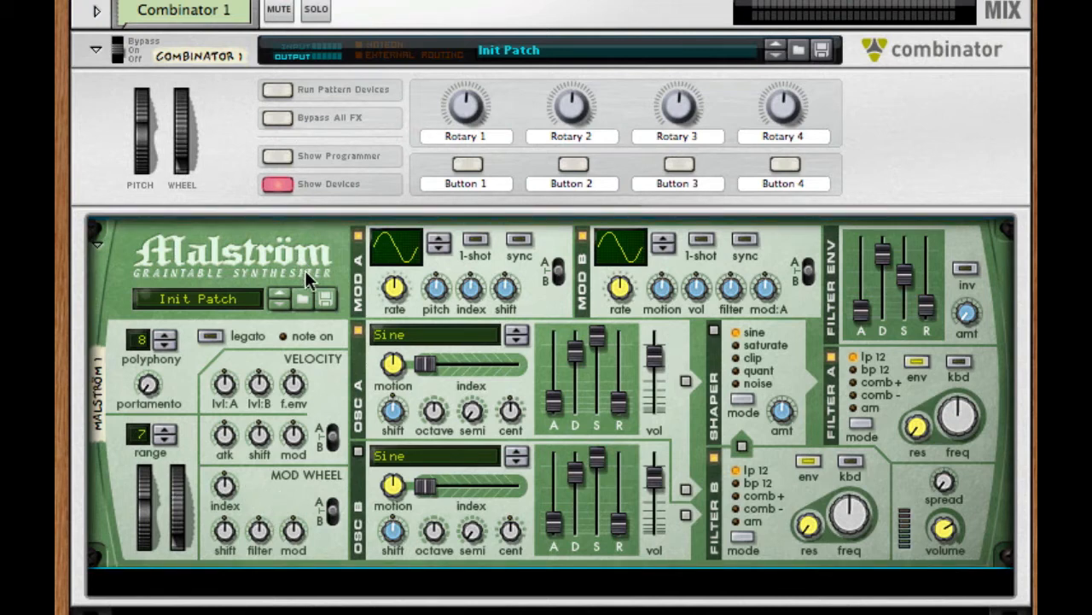
Step: Turn down the Malström's mod wheel shift and filter amounts, leaving its mod wheel index amount centred
left_click_drag(223, 495, 221, 546)
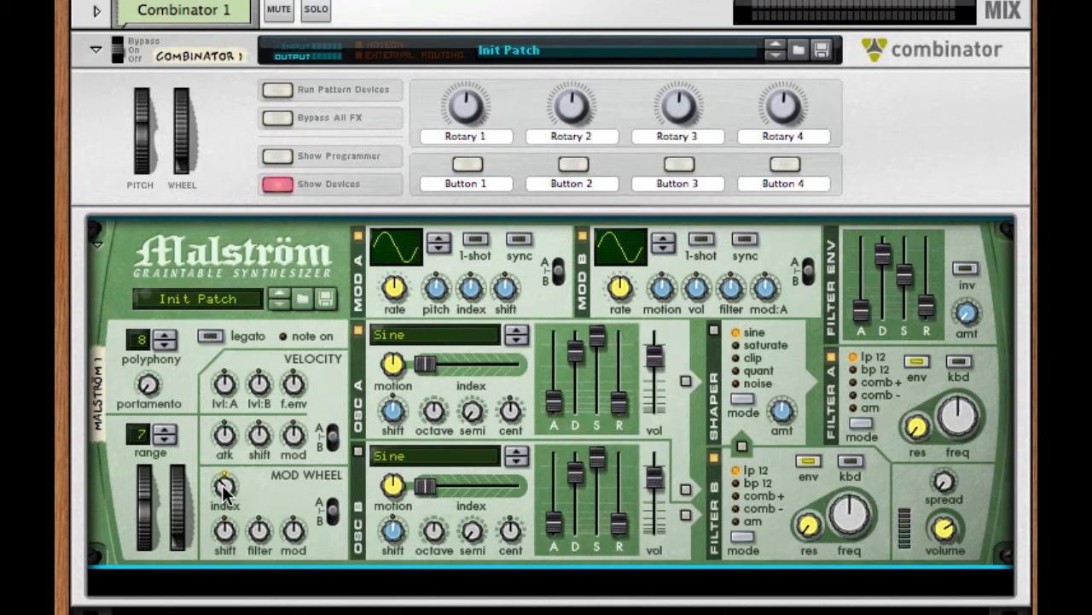
mouse_move(225, 488)
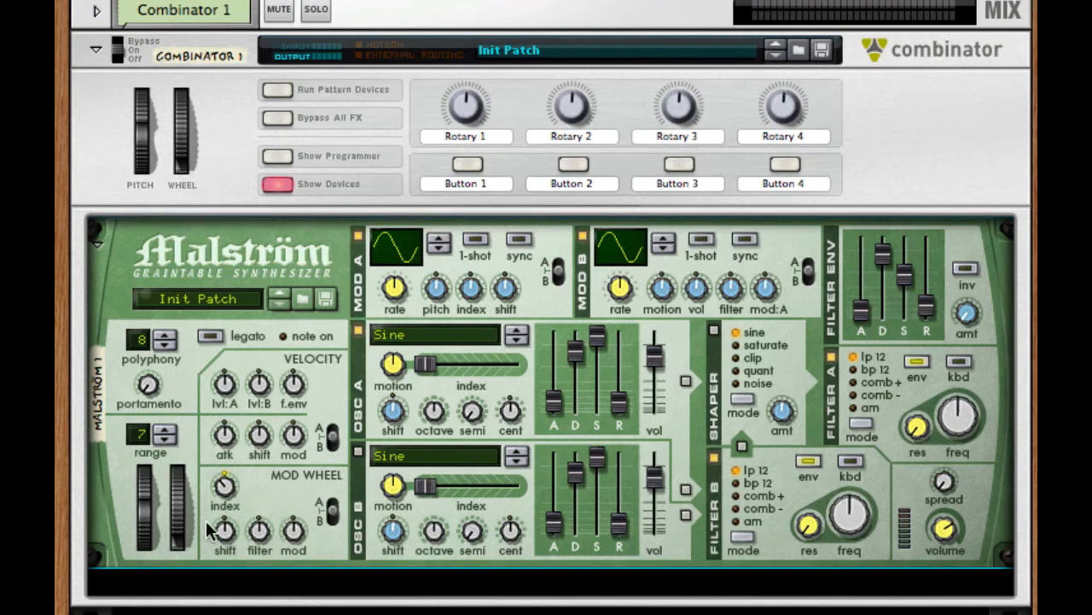
left_click_drag(221, 533, 210, 581)
left_click_drag(253, 534, 248, 614)
left_click_drag(259, 530, 258, 533)
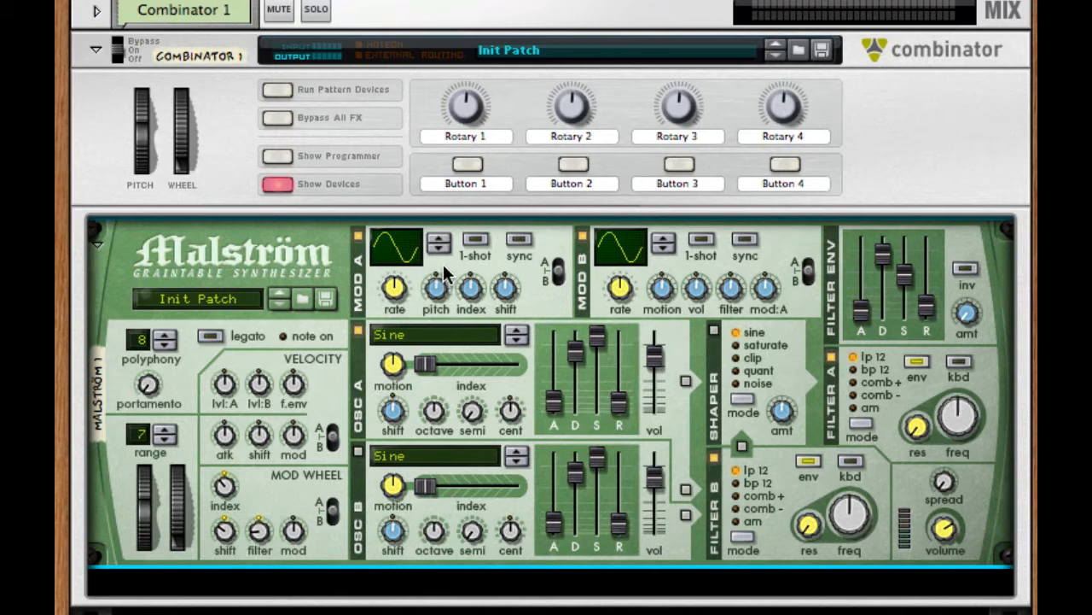
Step: Set the Malström's Modulator A rate to 73
left_click_drag(394, 285, 544, 231)
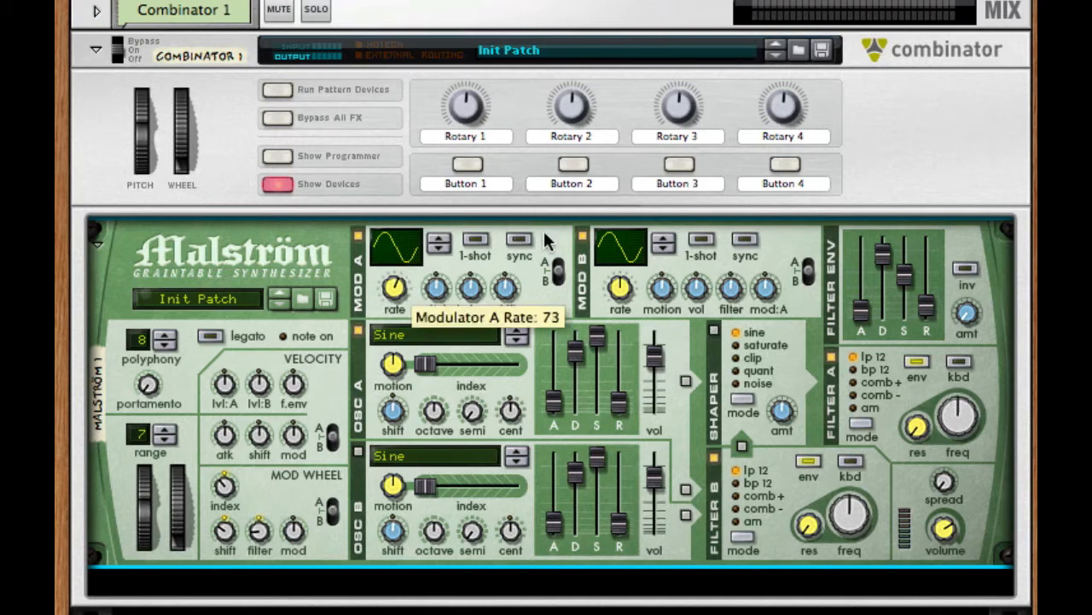
Step: Enable tempo sync on the Malström's Modulator A and fine-tune its synced rate
left_click(522, 239)
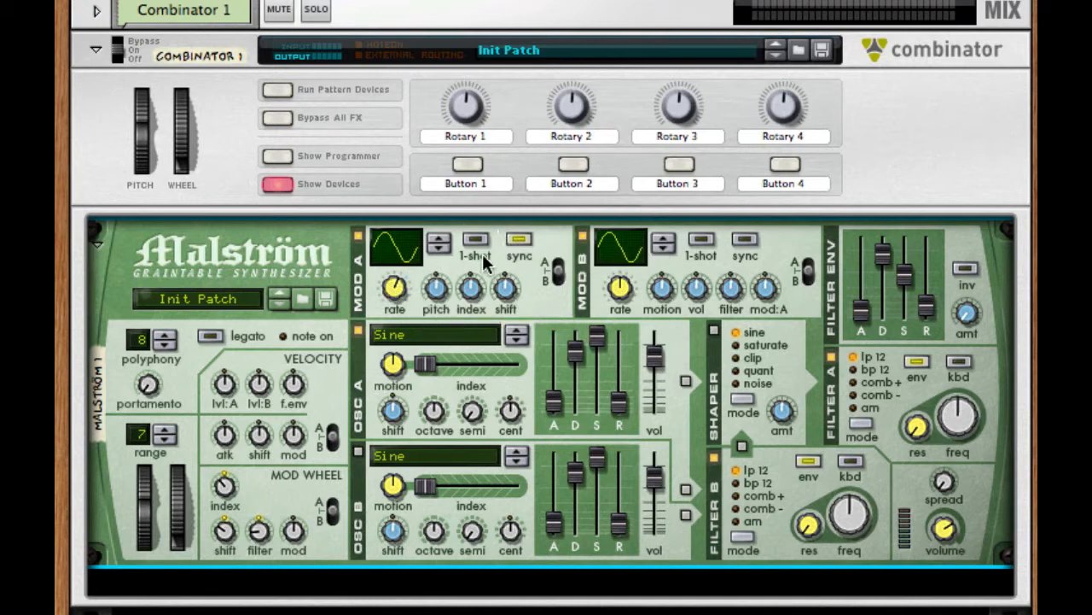
mouse_move(391, 281)
left_click(546, 583)
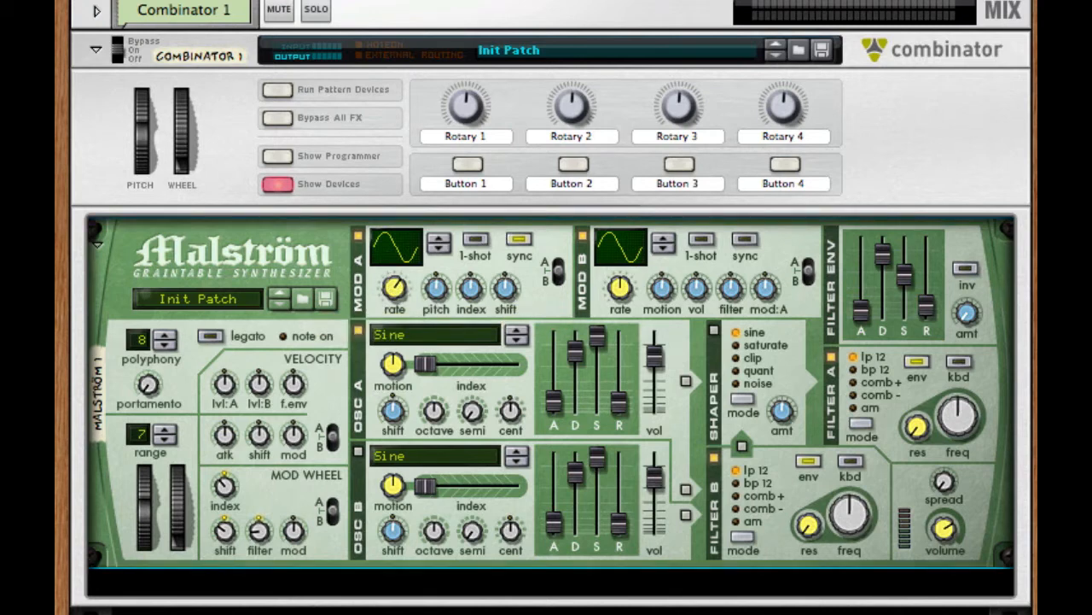
left_click(396, 292)
left_click_drag(393, 300, 393, 290)
Step: Turn Modulator A's pitch amount slightly negative and its index amount slightly positive
left_click(436, 295)
left_click_drag(434, 292, 428, 323)
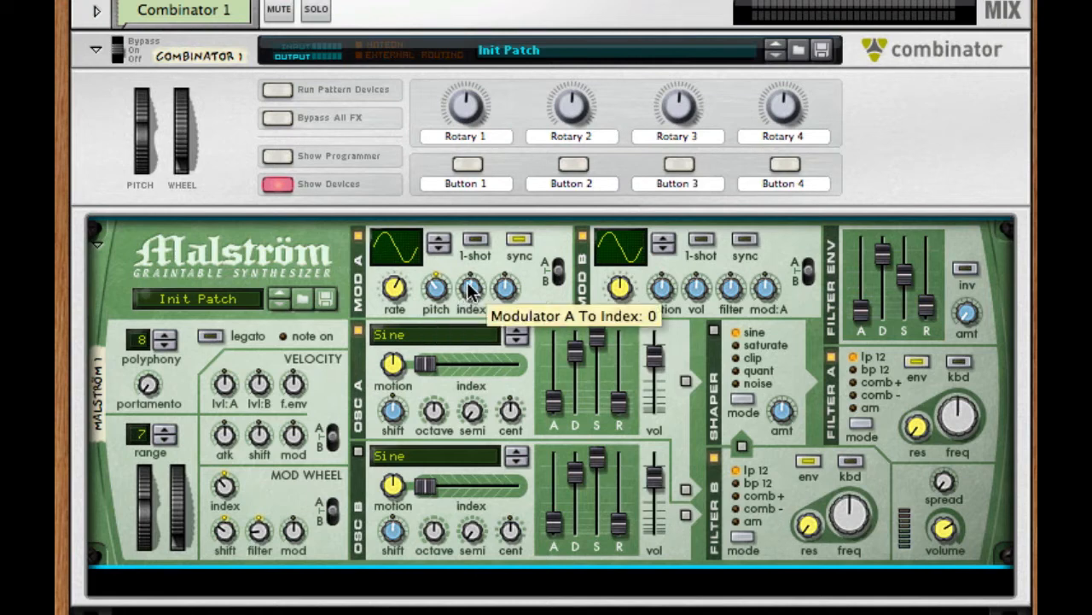
left_click_drag(469, 291, 475, 260)
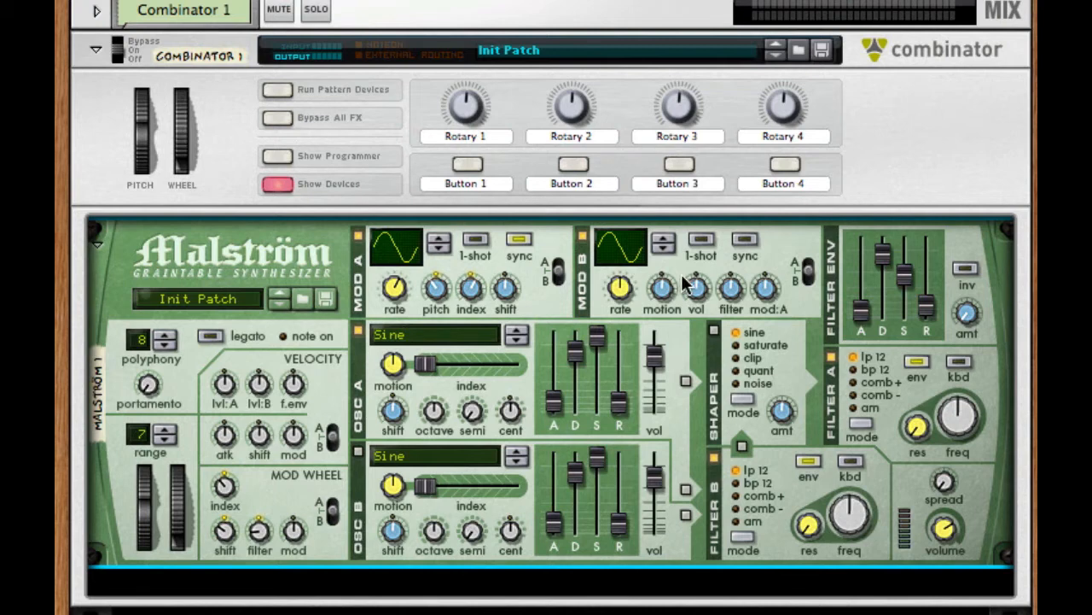
Step: Set Modulator B to one-shot and sync with a descending ramp waveform, and raise its rate and filter amount
left_click(700, 240)
left_click(745, 240)
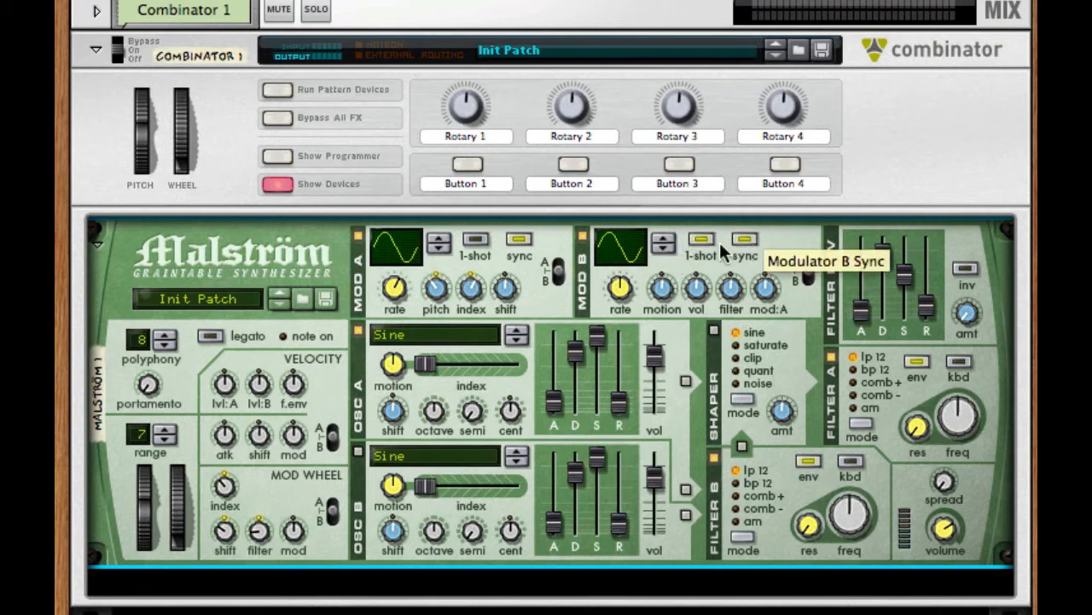
left_click_drag(620, 246, 630, 133)
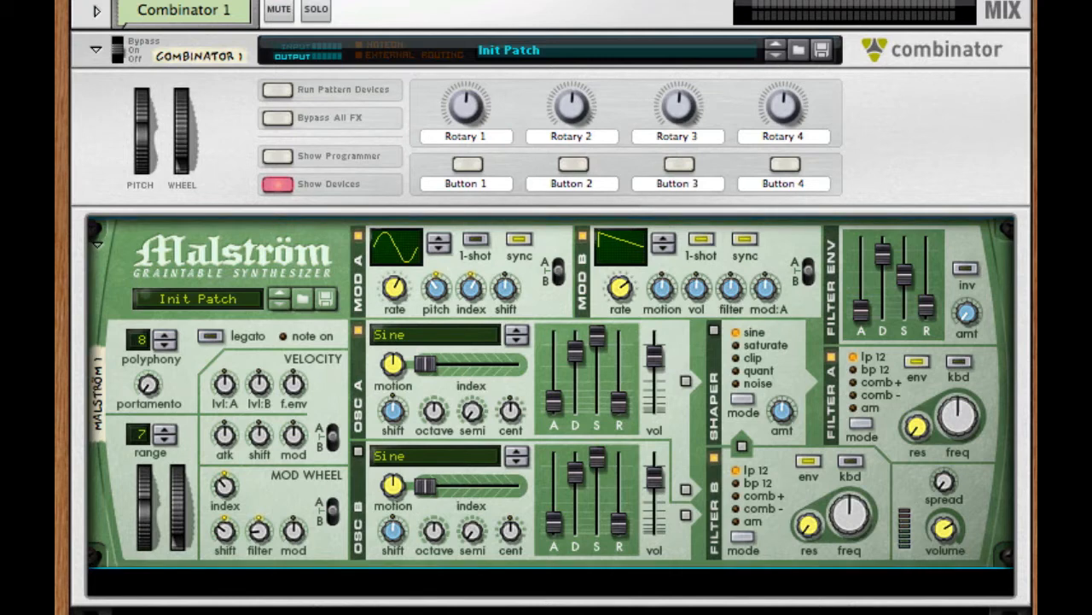
left_click_drag(622, 283, 621, 270)
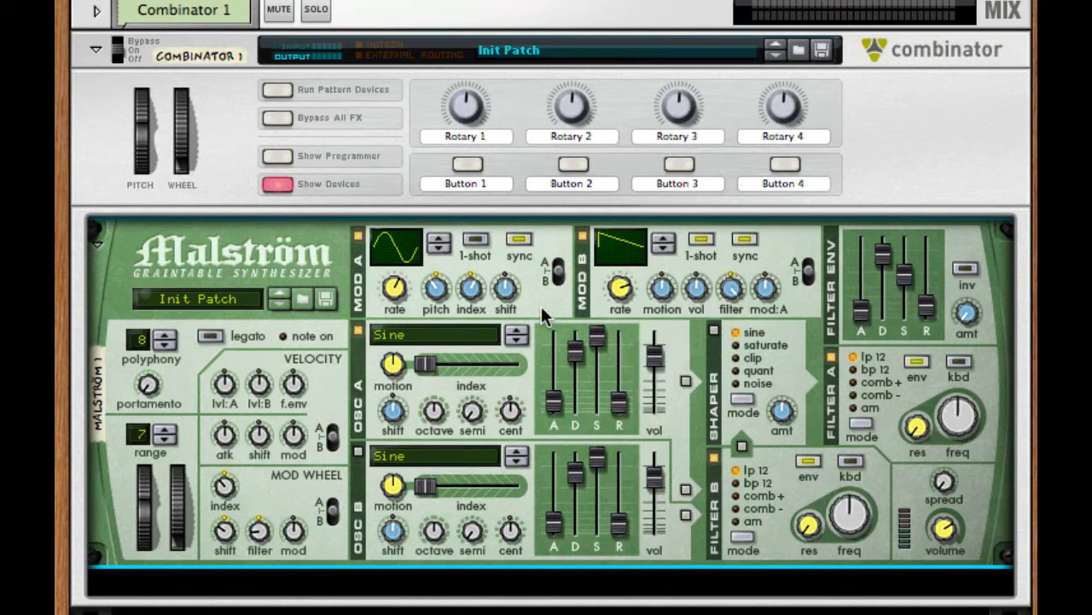
Step: Choose the Wave: VSWaves graintable for Oscillator A
left_click(444, 336)
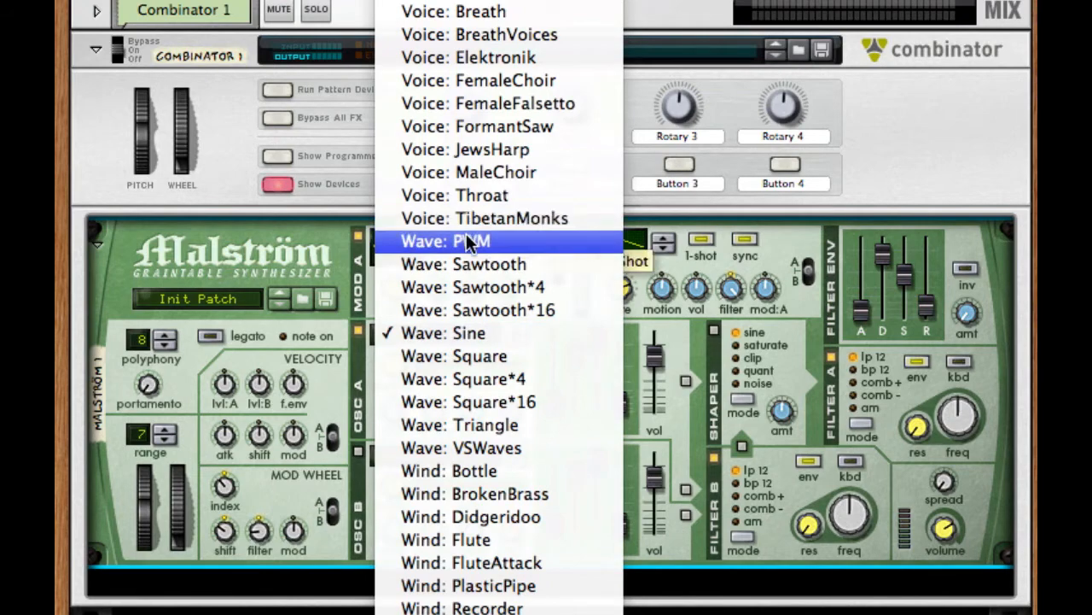
scroll(468, 243, "up", 1)
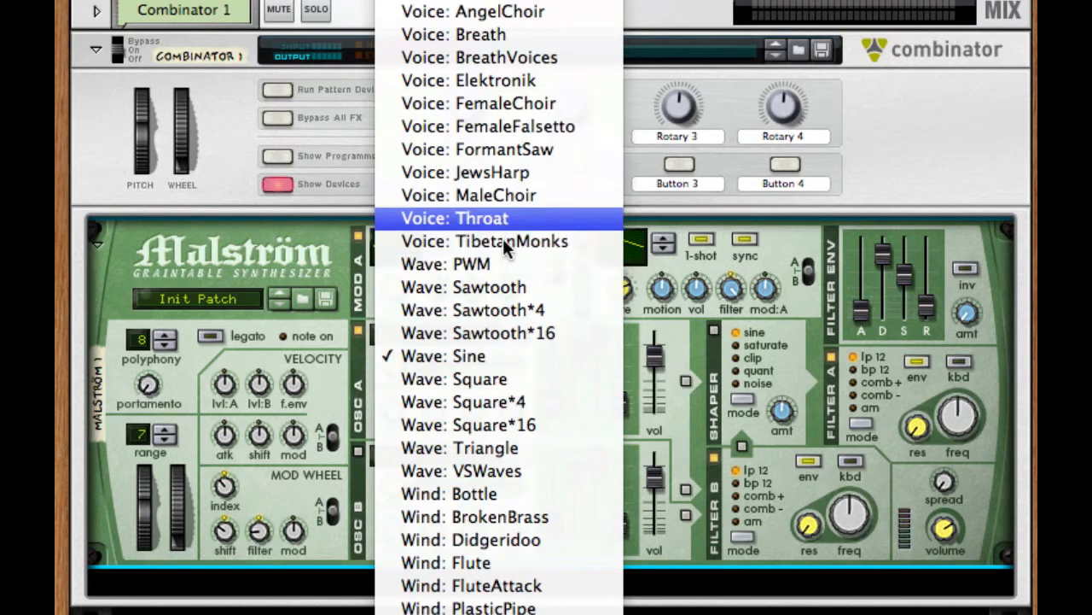
left_click(557, 472)
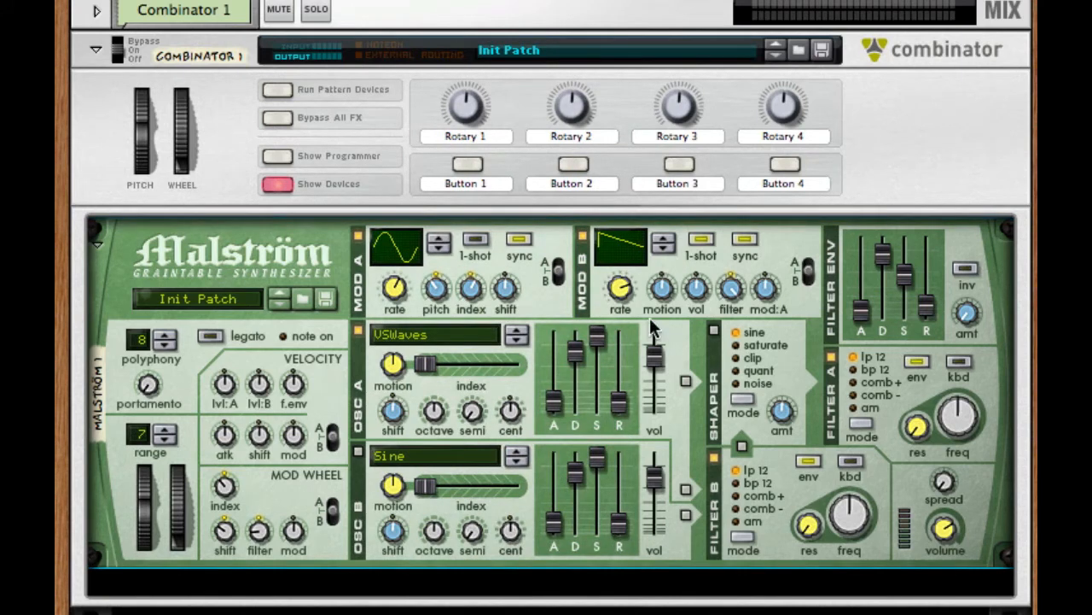
Step: Set Oscillator A's index to about 46 and lower its motion and octave
left_click_drag(473, 357, 459, 362)
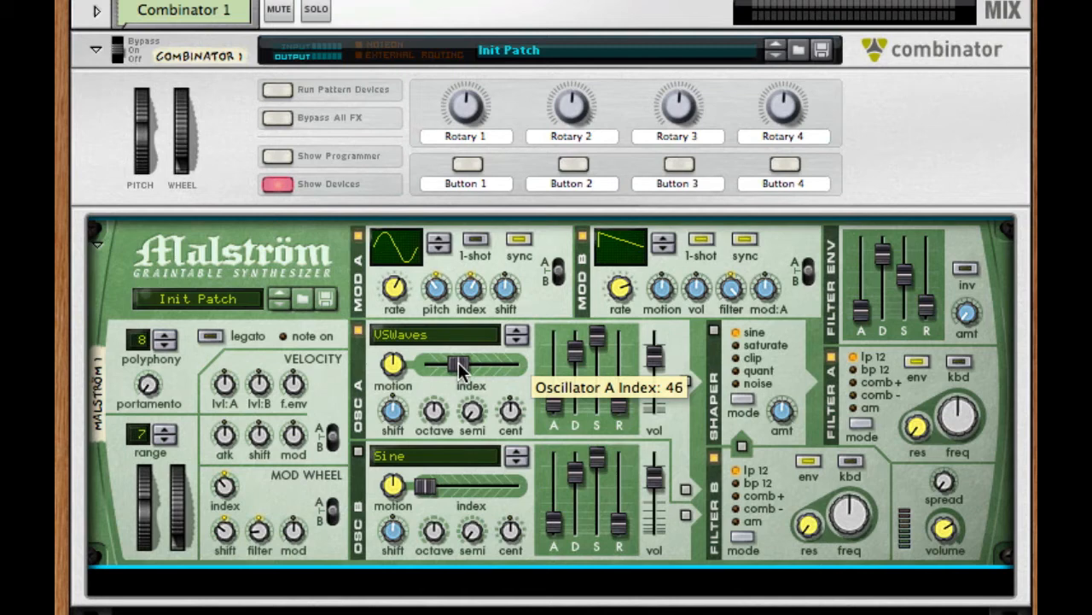
left_click_drag(456, 377, 455, 381)
left_click_drag(395, 365, 398, 379)
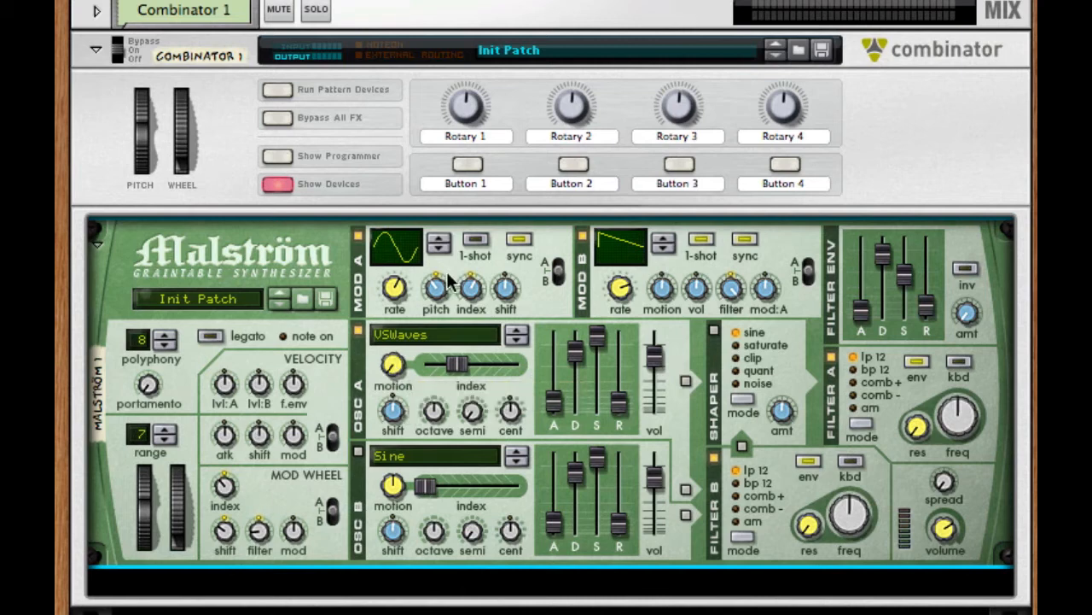
left_click_drag(437, 413, 432, 444)
Step: Enable Oscillator B with the Wave: Sawtooth graintable, raise its octave and shift, and lower its motion
left_click(359, 450)
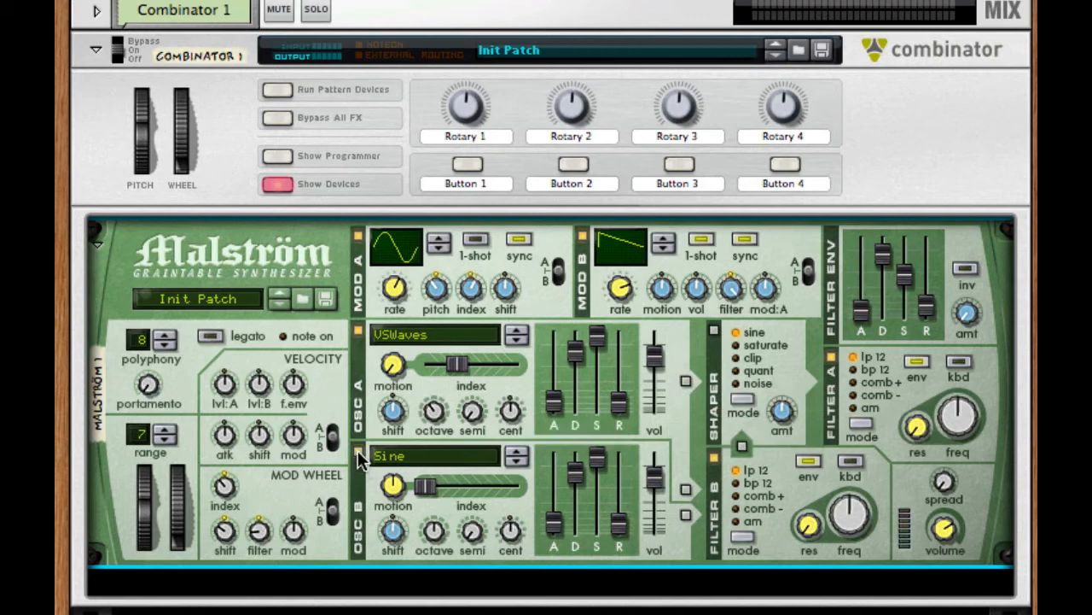
left_click(469, 455)
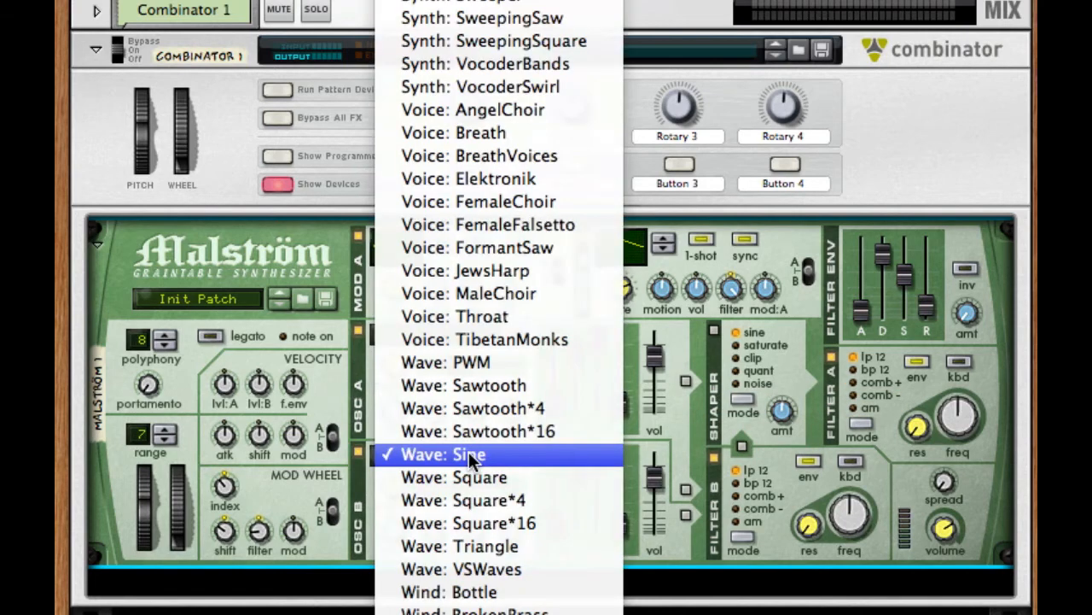
left_click(523, 386)
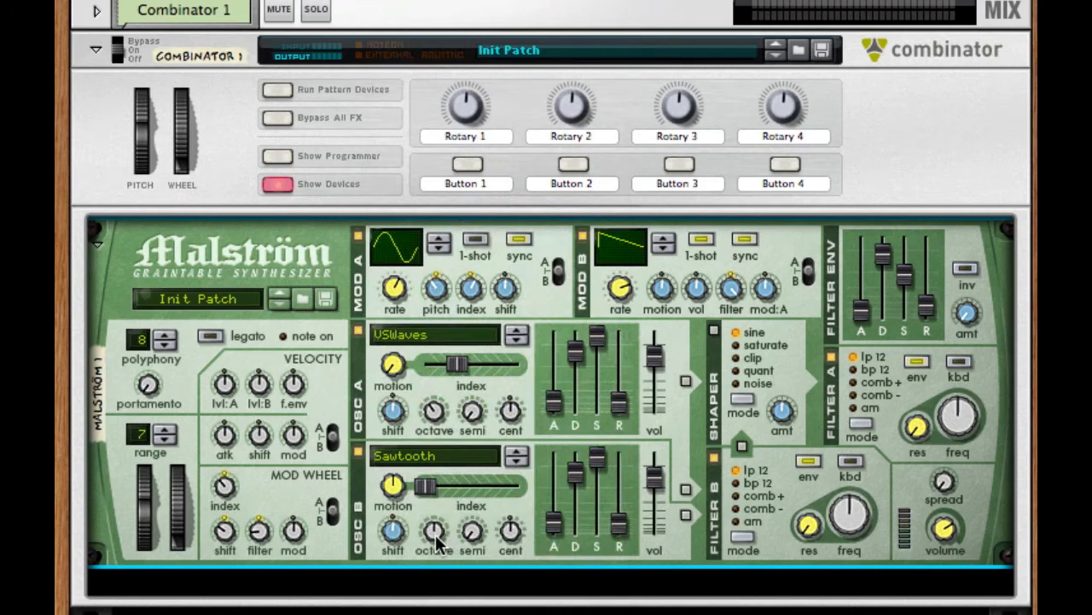
left_click_drag(436, 538, 394, 502)
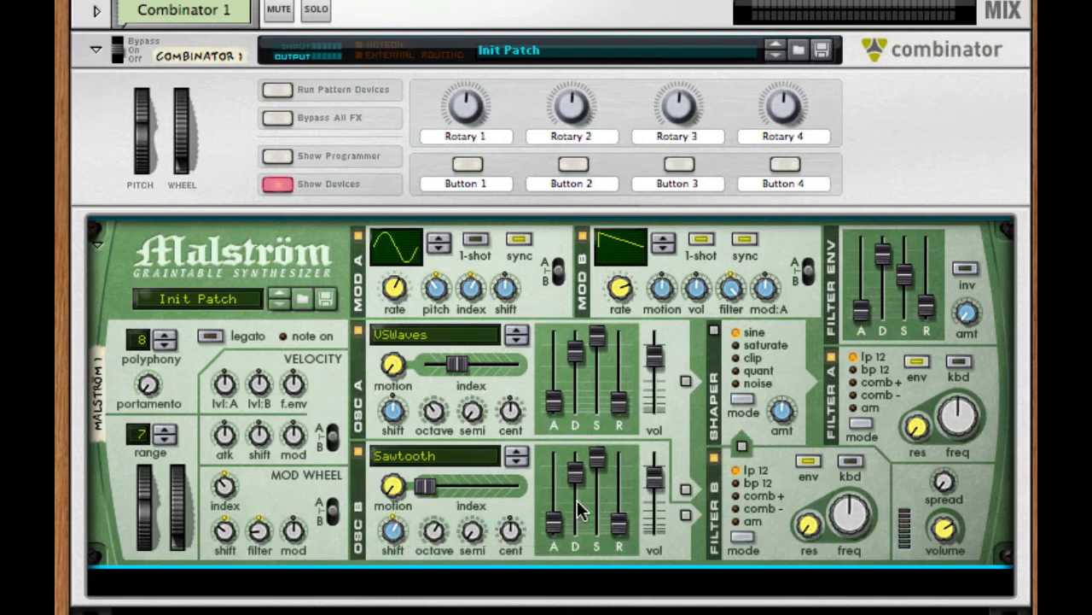
Step: Route Oscillator A through the enabled Shaper and Oscillator B to Filter B, and lower the frequency of both filters
left_click(686, 381)
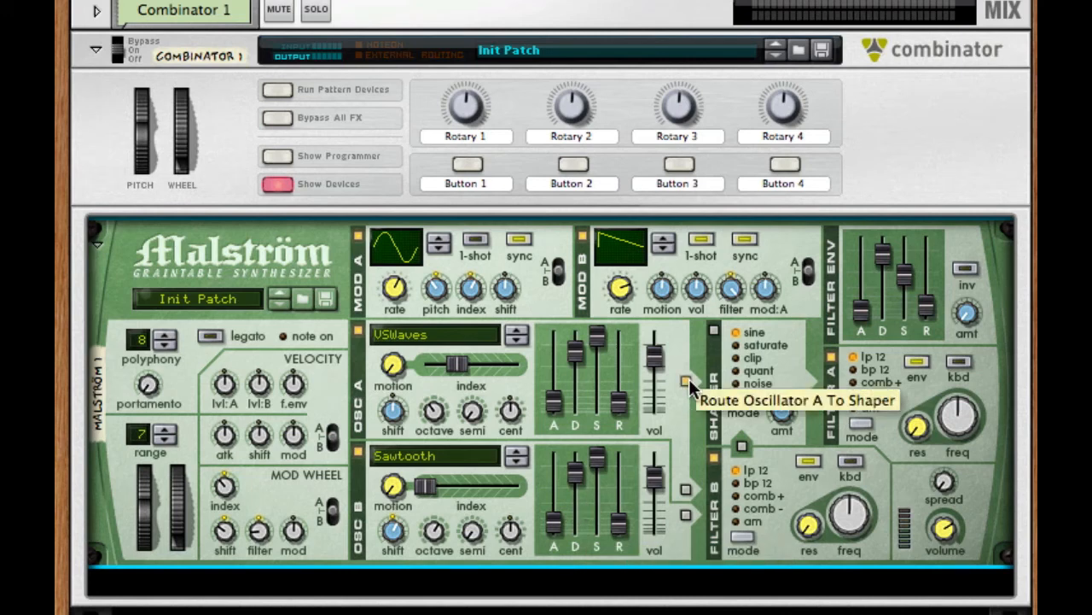
left_click(712, 331)
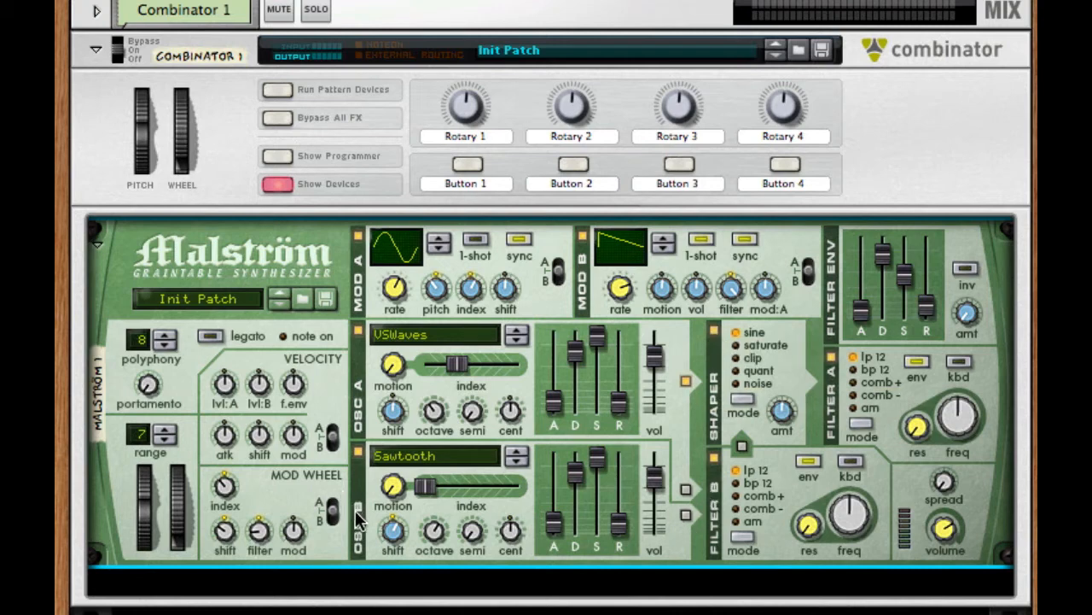
left_click(684, 515)
left_click_drag(845, 517, 845, 567)
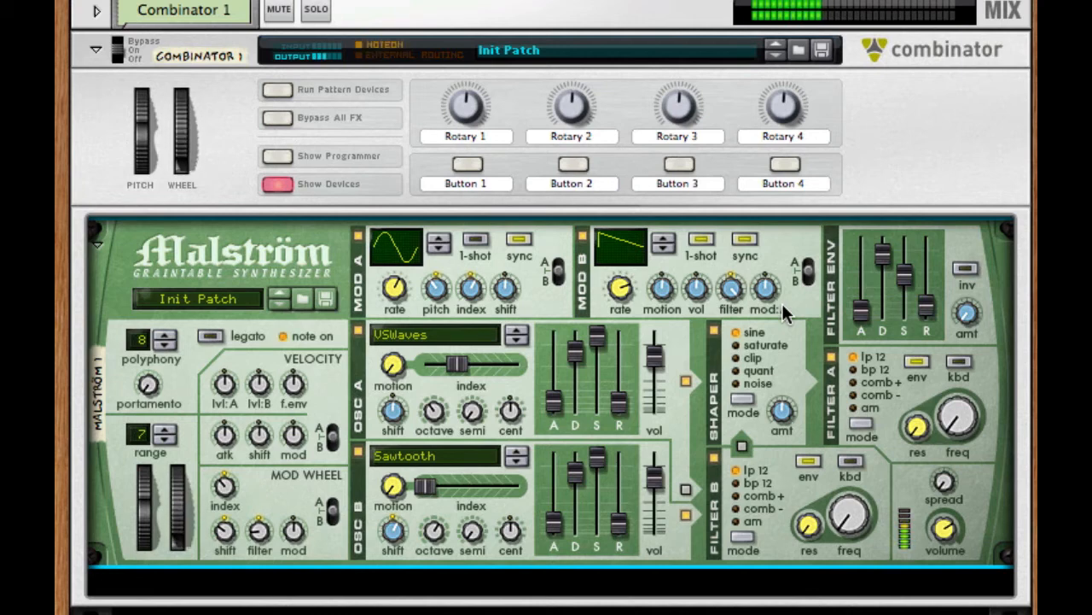
Step: Add an RV7000 Advanced Reverb after the Malström with Dry/Wet at 18 and Decay at 26
scroll(782, 303, "down", 5)
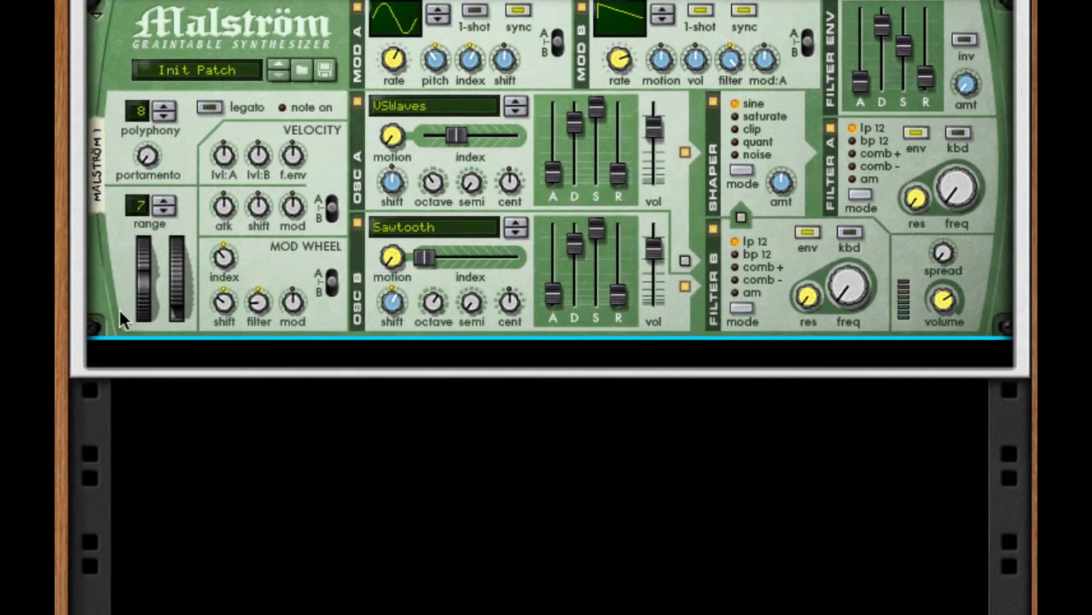
right_click(254, 275)
mouse_move(478, 472)
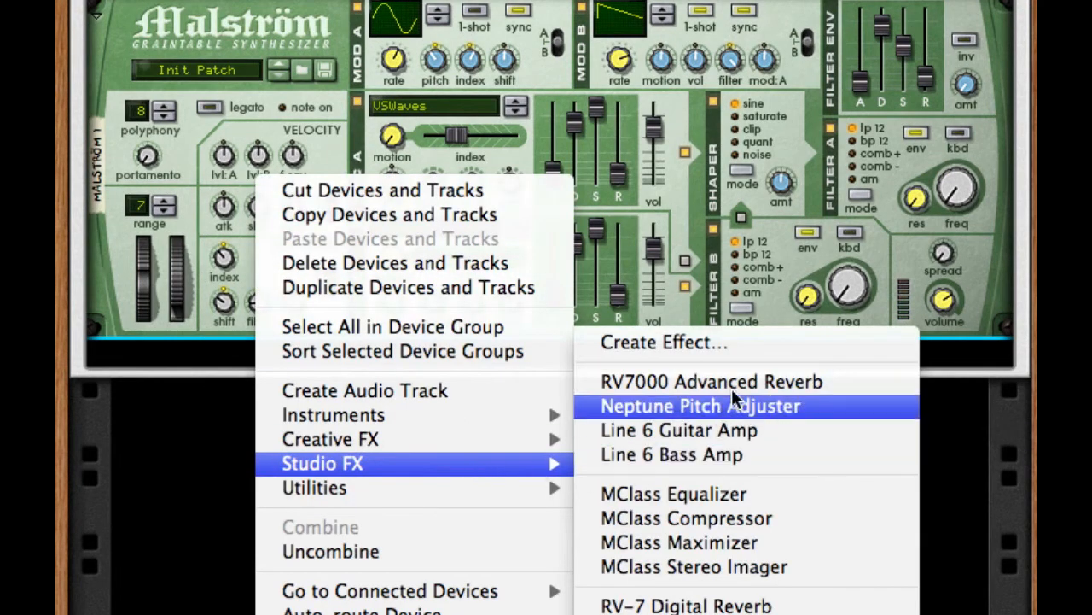
left_click(756, 381)
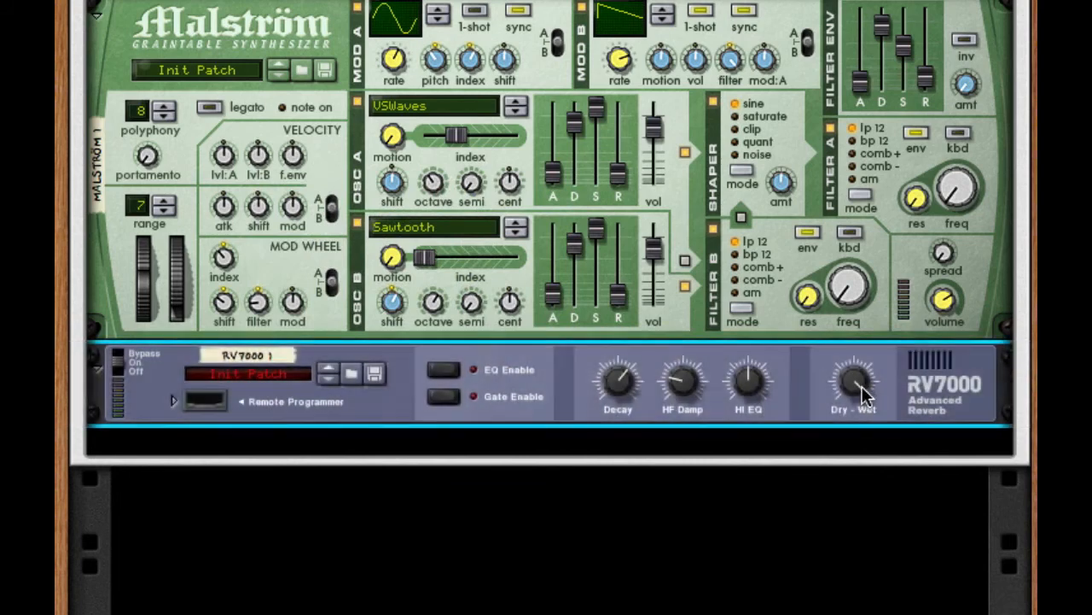
left_click_drag(860, 390, 838, 614)
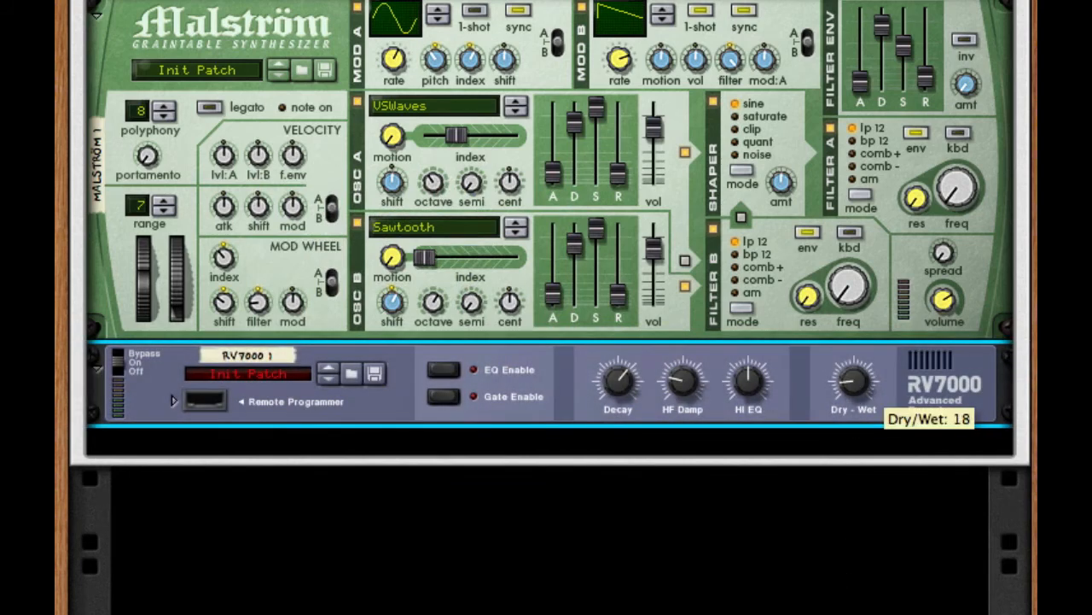
left_click_drag(618, 381, 624, 527)
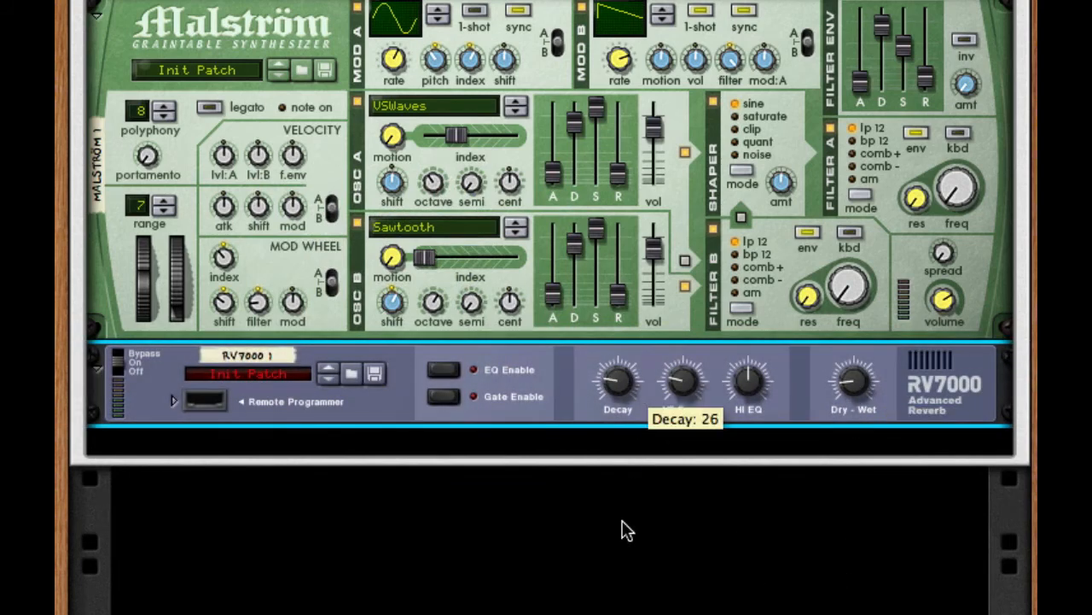
Step: Add a Line 6 Bass Amp after the reverb and turn on its compressor with a threshold of 77
right_click(925, 357)
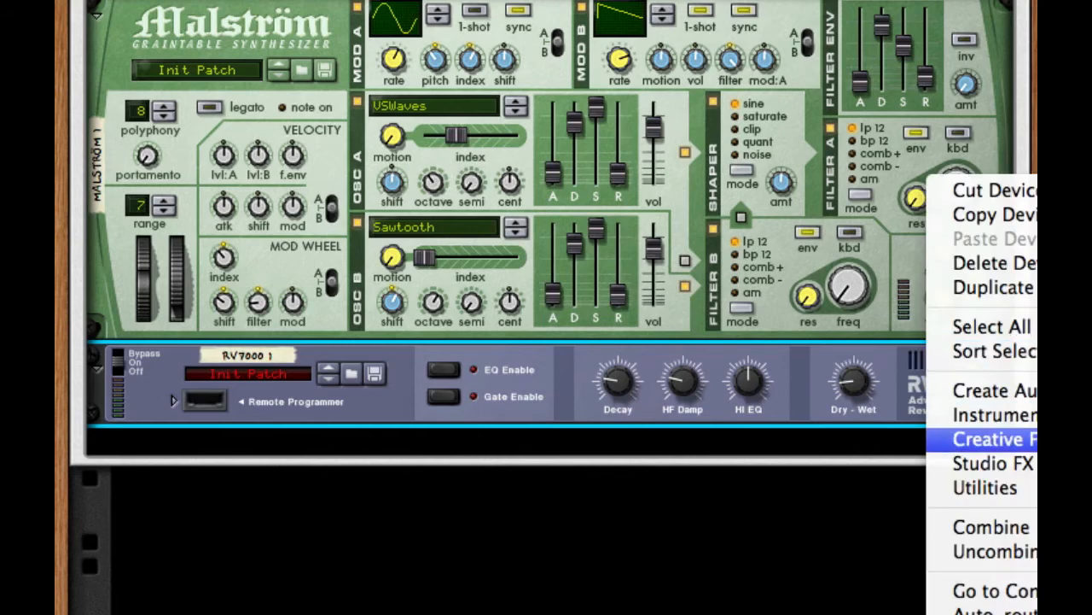
left_click(1067, 478)
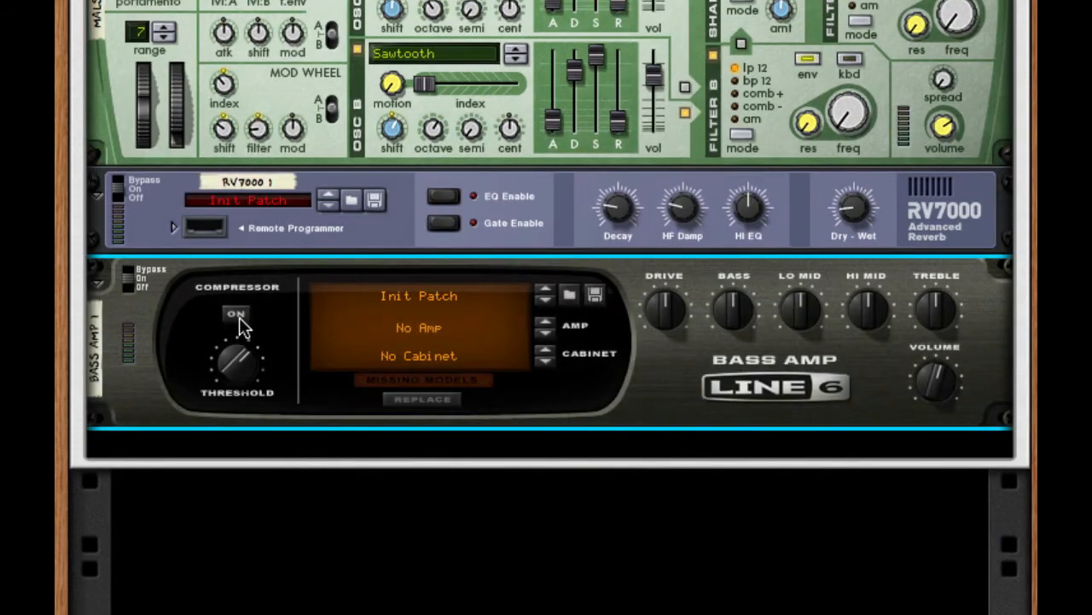
left_click(239, 318)
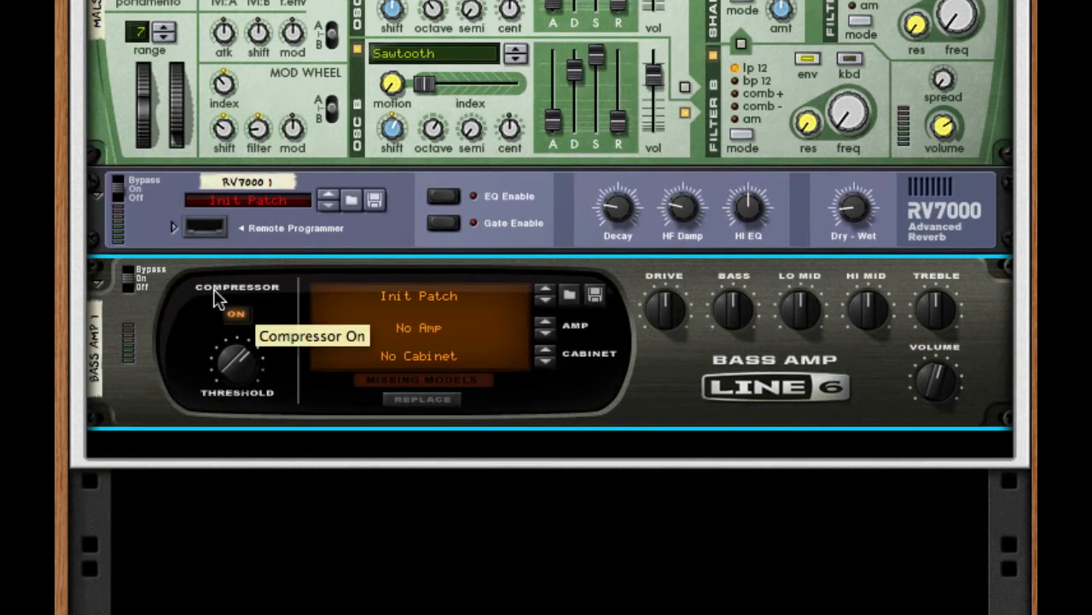
left_click_drag(233, 354, 232, 370)
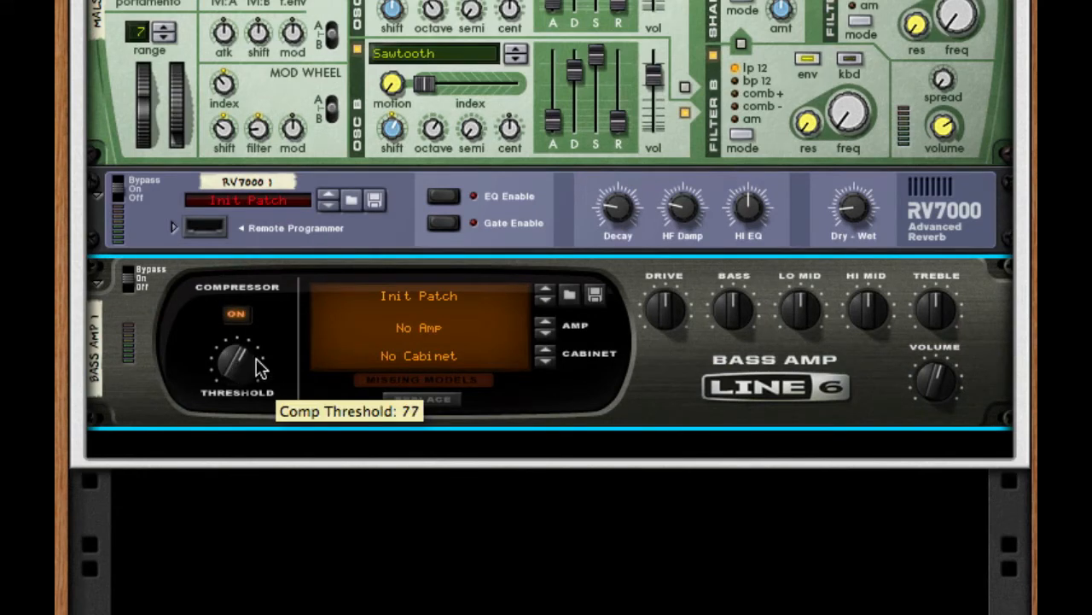
Step: Add a Scream 4 after the Bass Amp, set its damage type to Tape, and raise P1 speed and P2 compression
right_click(786, 386)
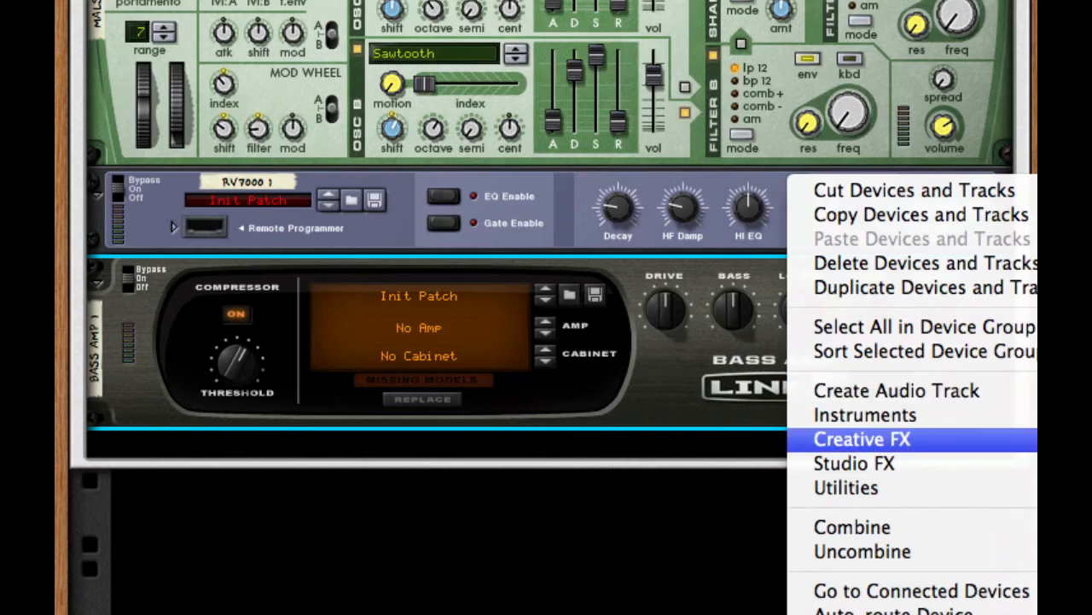
left_click(1029, 478)
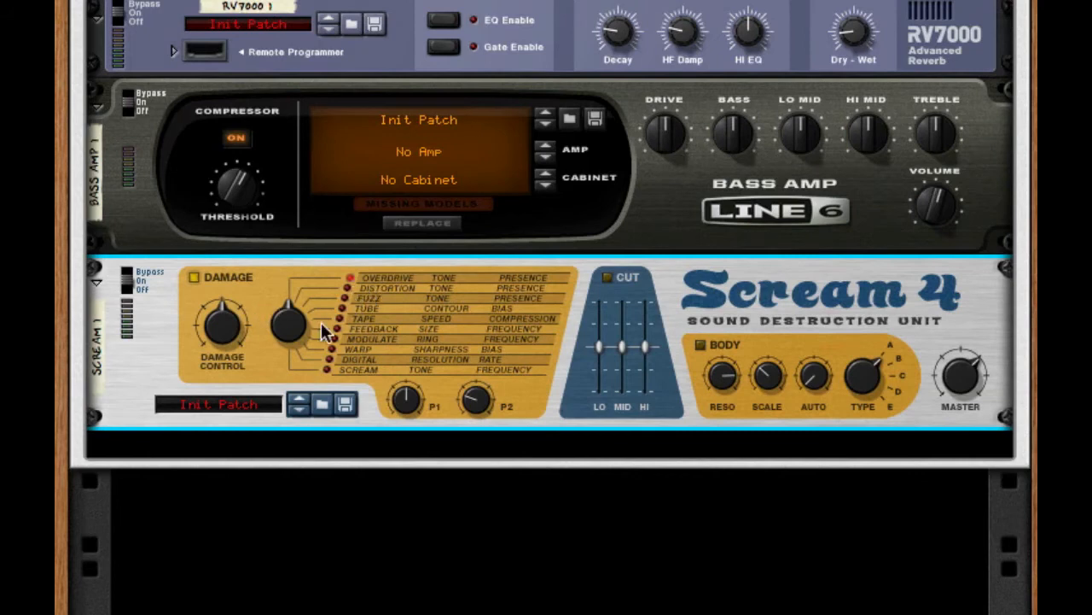
left_click_drag(285, 324, 295, 186)
left_click_drag(432, 408, 418, 352)
left_click_drag(491, 395, 473, 260)
Step: Enable the Scream 4's Body section, reduce its resonance, raise its auto amount slightly, and set the body type to B
left_click(702, 344)
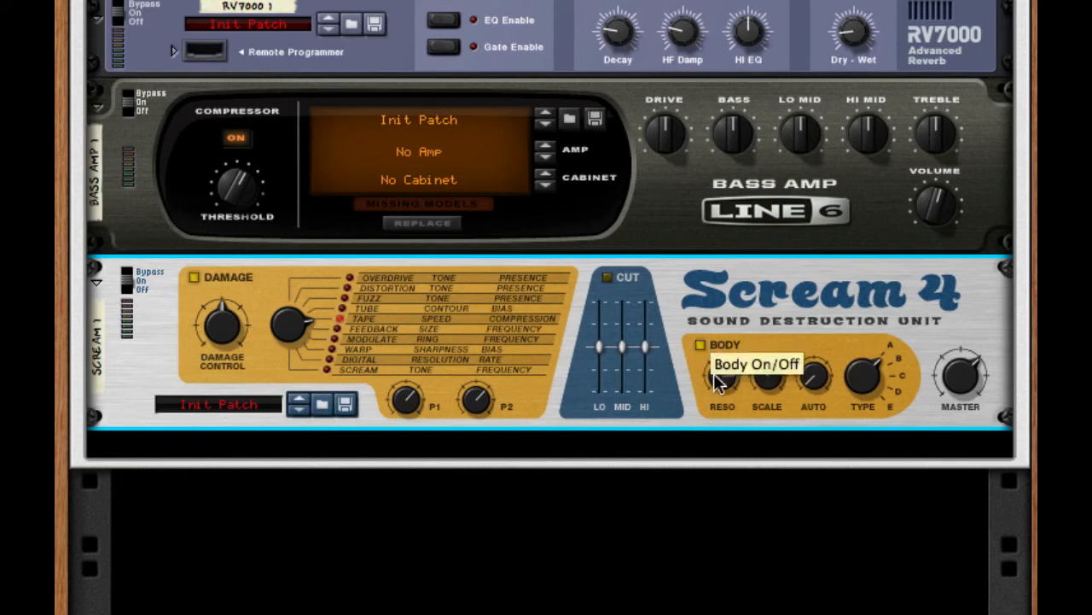
left_click_drag(717, 381, 732, 439)
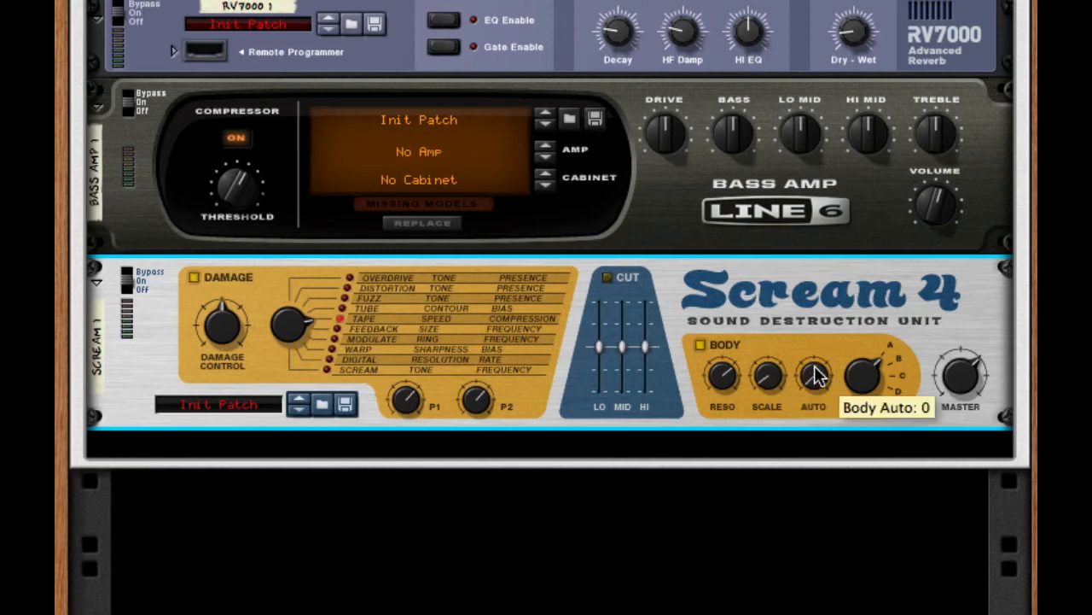
scroll(816, 376, "up", 2)
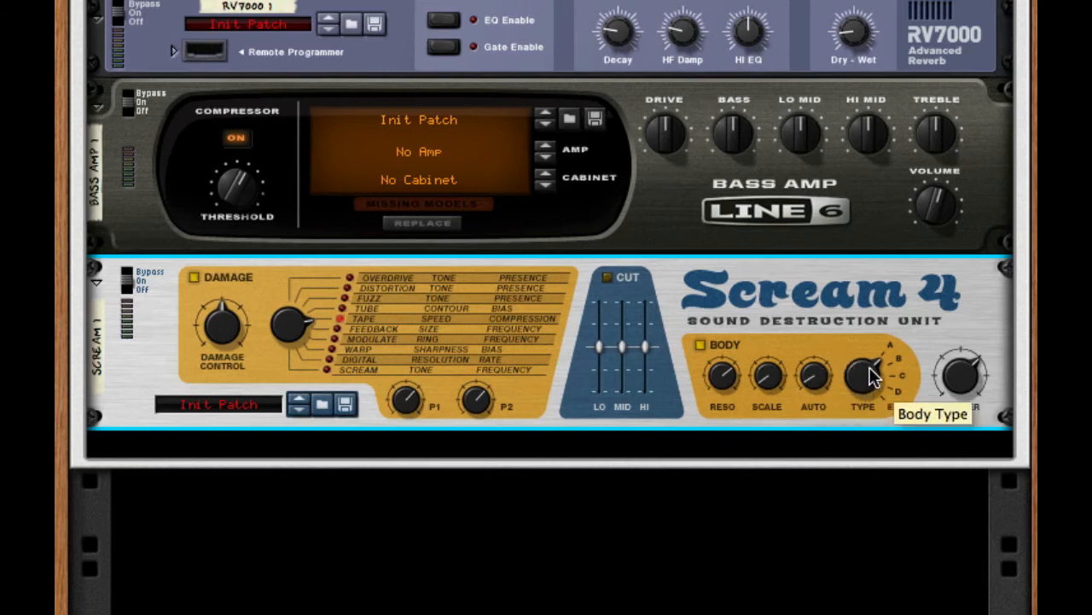
left_click_drag(870, 373, 888, 331)
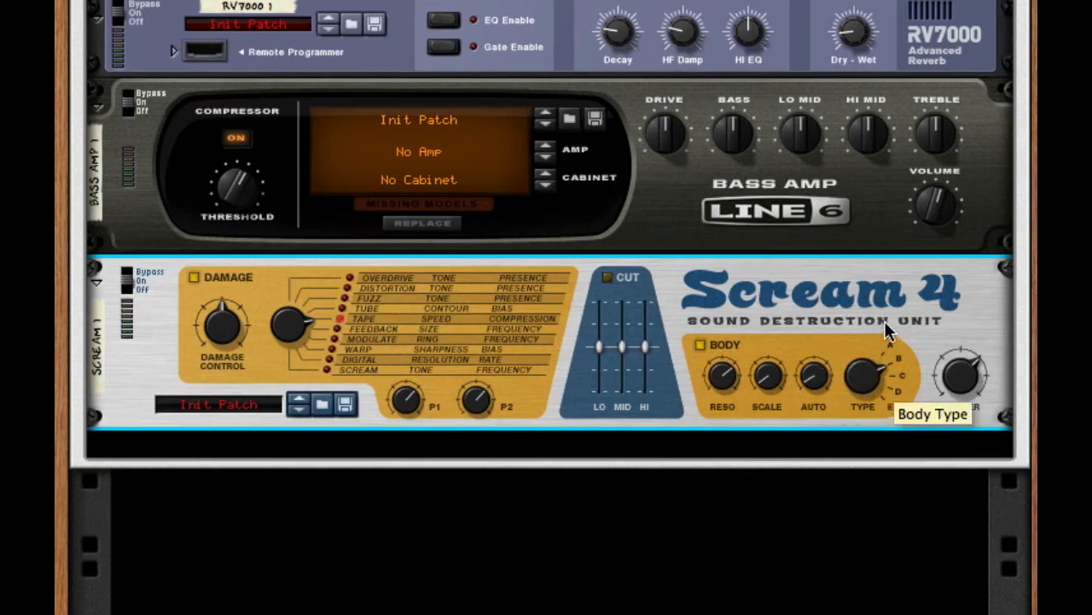
Step: Add a second Line 6 Bass Amp after the Scream 4 with its compressor switched on
right_click(884, 337)
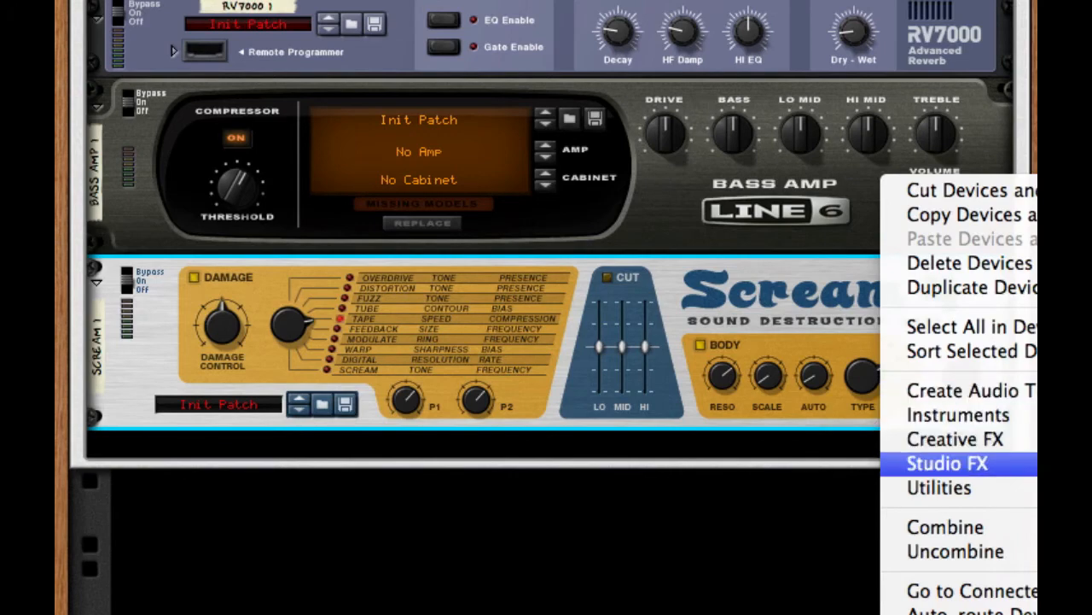
left_click(1034, 478)
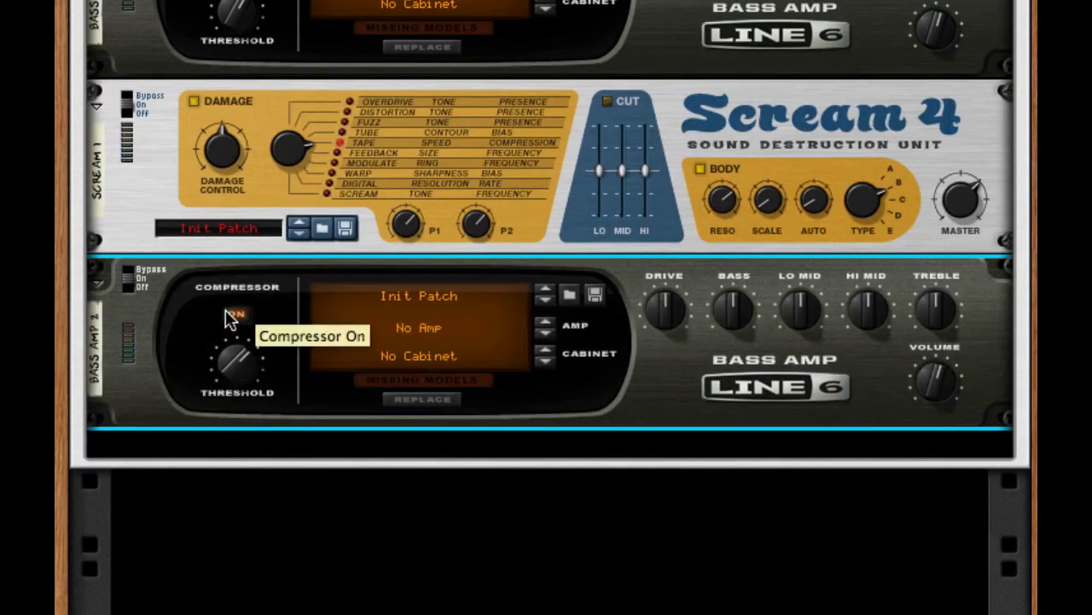
Step: Add a Softube Saturation Knob after the second Bass Amp, set its type to Keep Low, and raise the saturation slightly
right_click(755, 379)
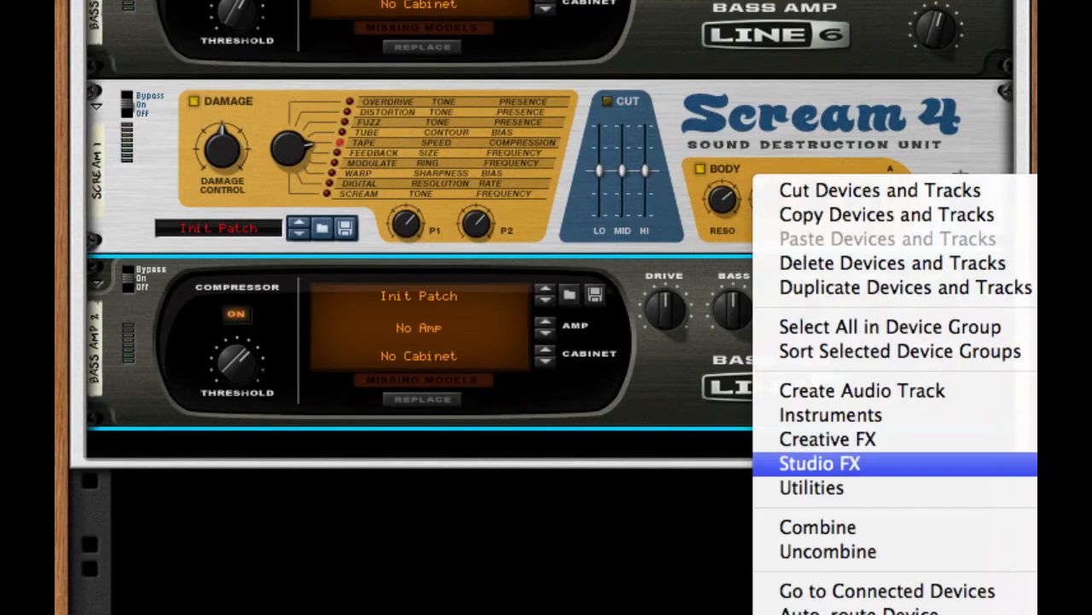
left_click(1036, 465)
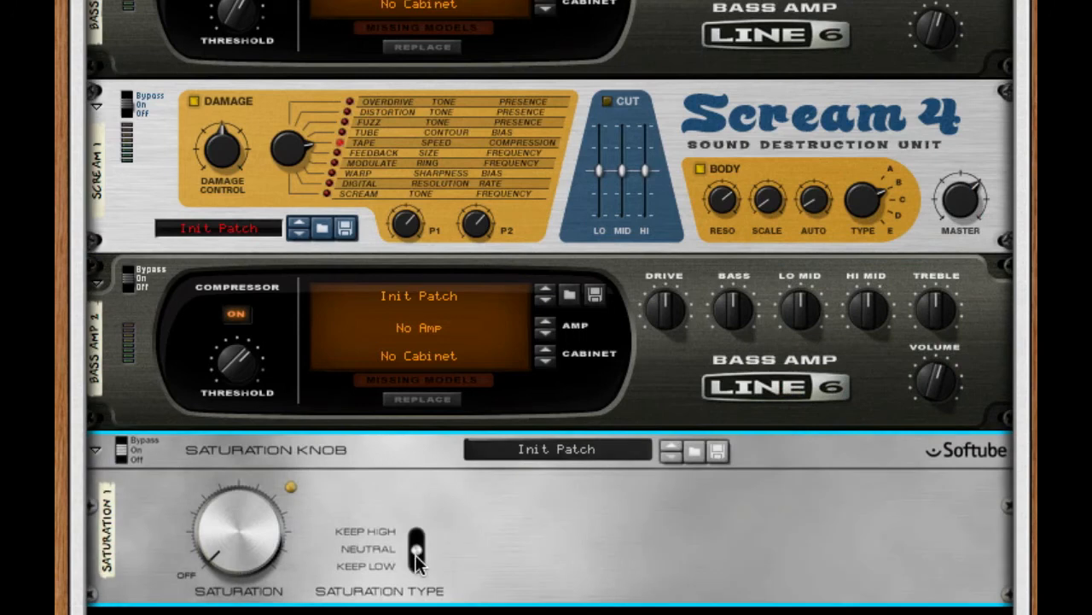
left_click(418, 561)
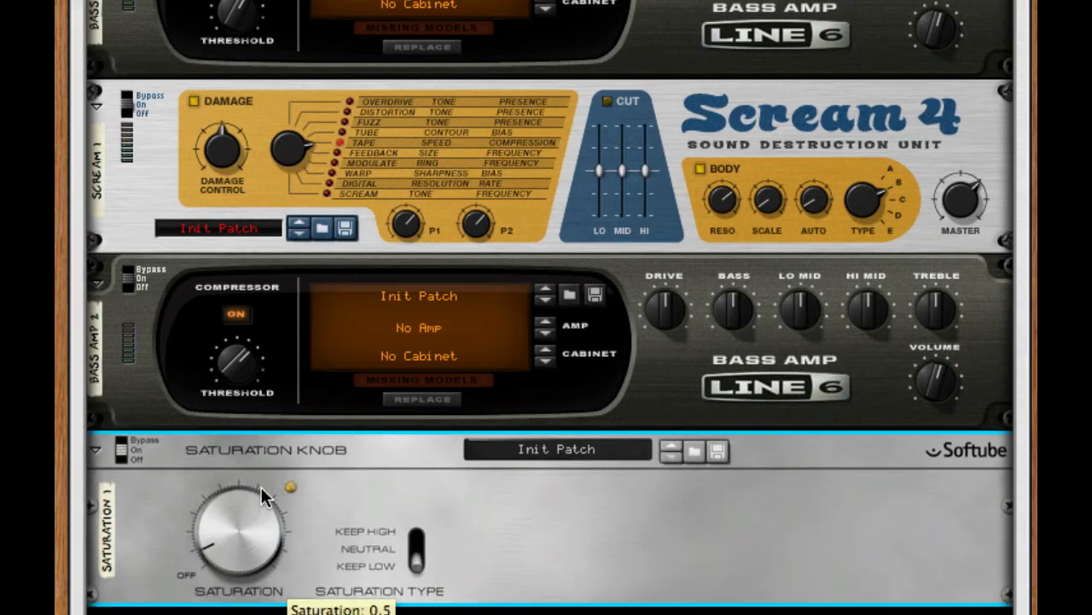
left_click_drag(261, 487, 267, 440)
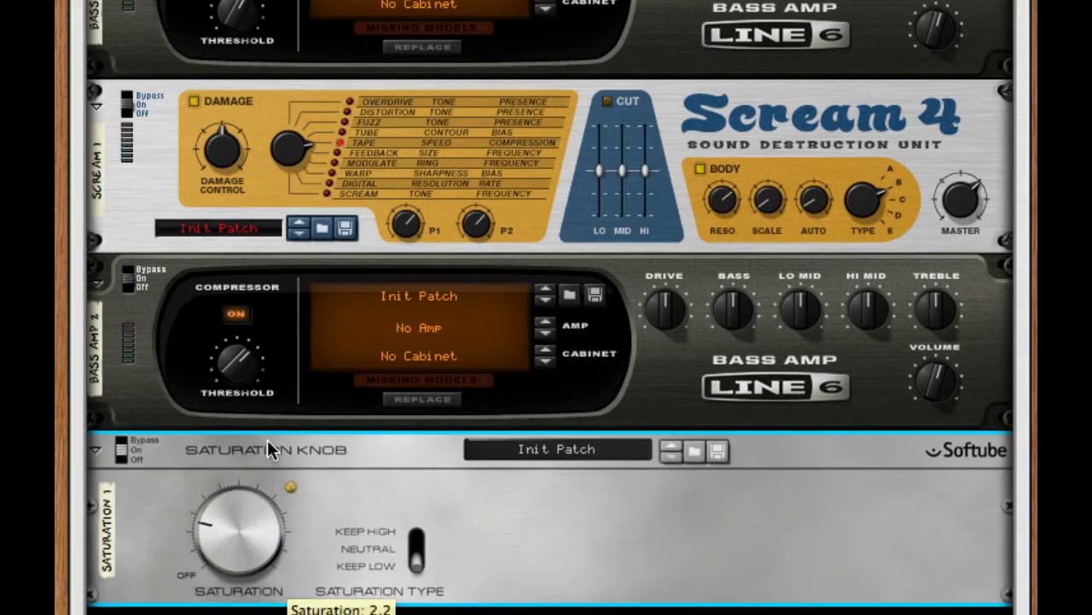
Step: Add two MClass Equalizers in a row after the Saturation Knob
right_click(626, 543)
mouse_move(700, 424)
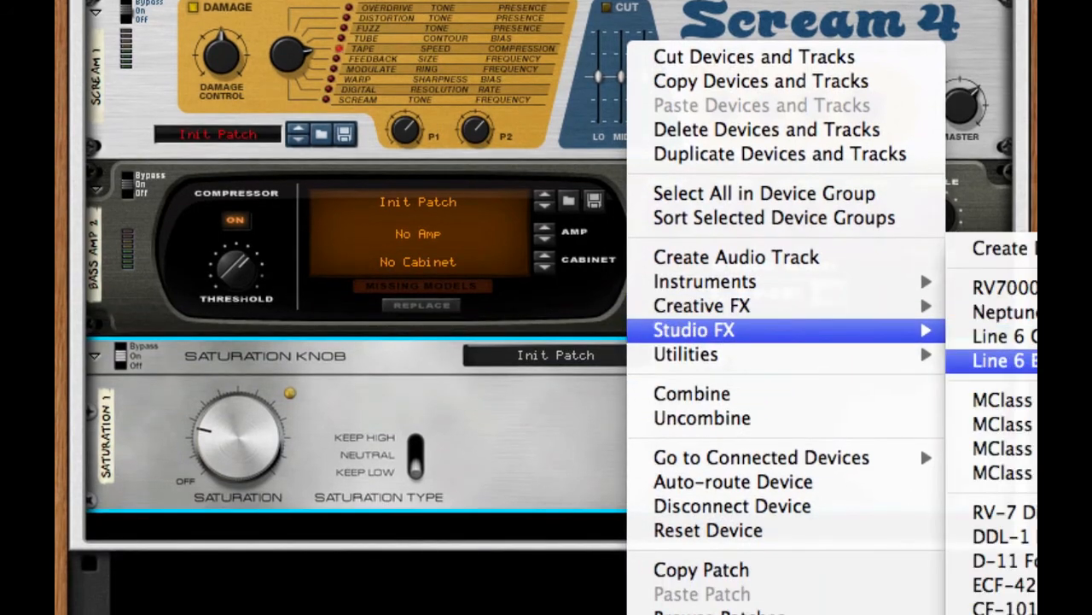
left_click(995, 399)
right_click(629, 317)
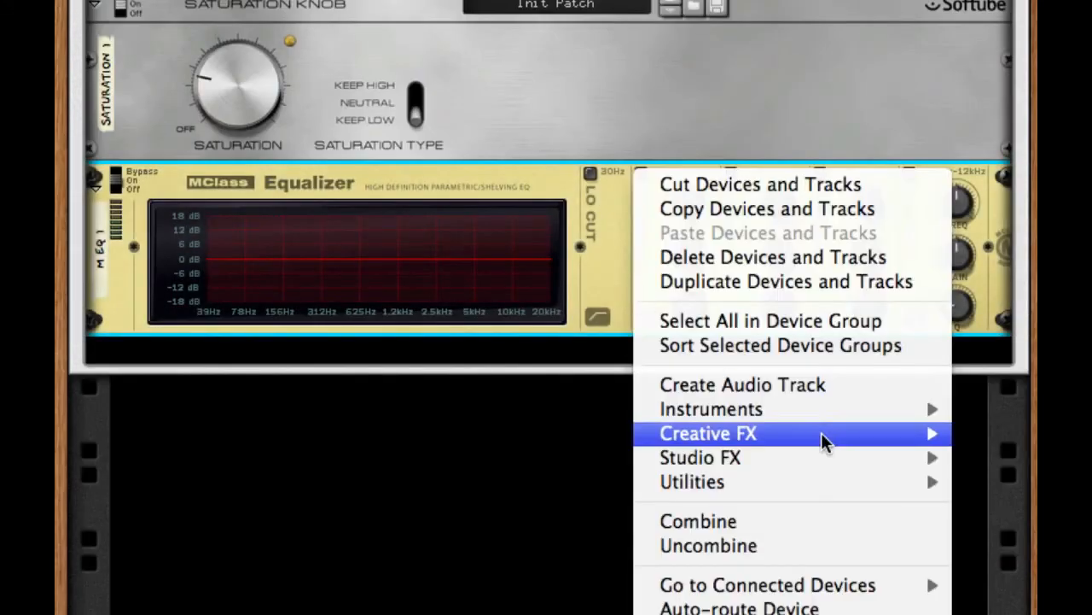
mouse_move(874, 464)
left_click(995, 398)
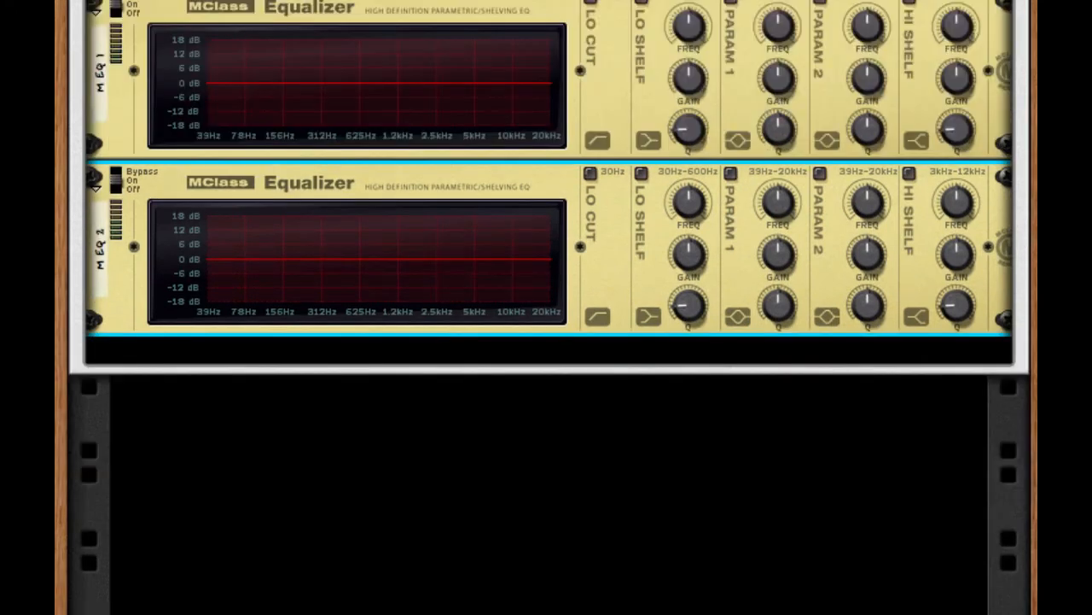
Step: On the first equalizer, enable Lo Cut and use Param 1 for a narrow 18 dB cut at 309.9 Hz
left_click(588, 3)
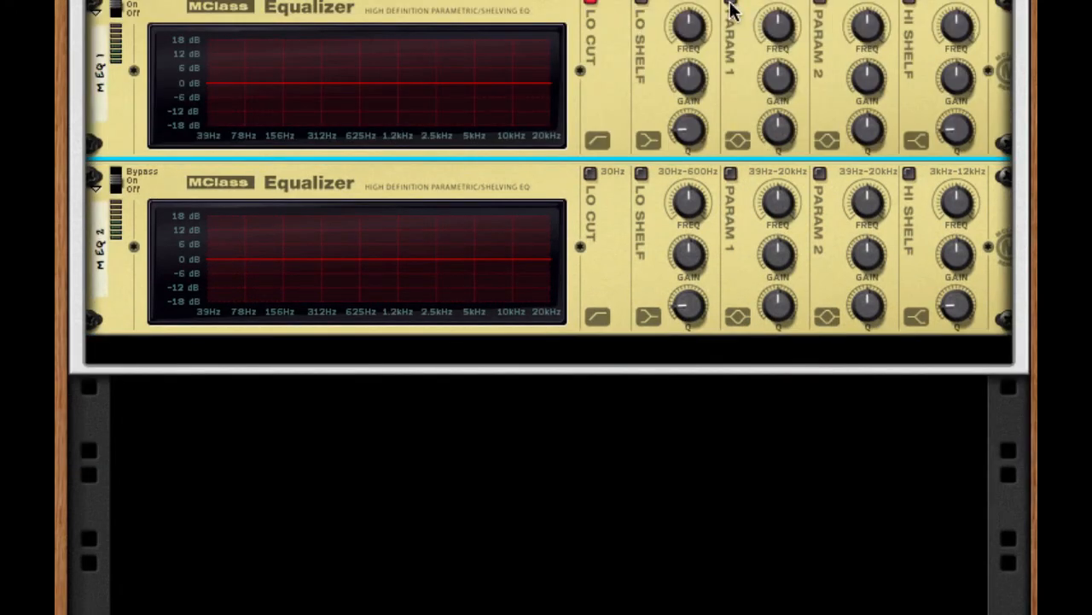
left_click(730, 3)
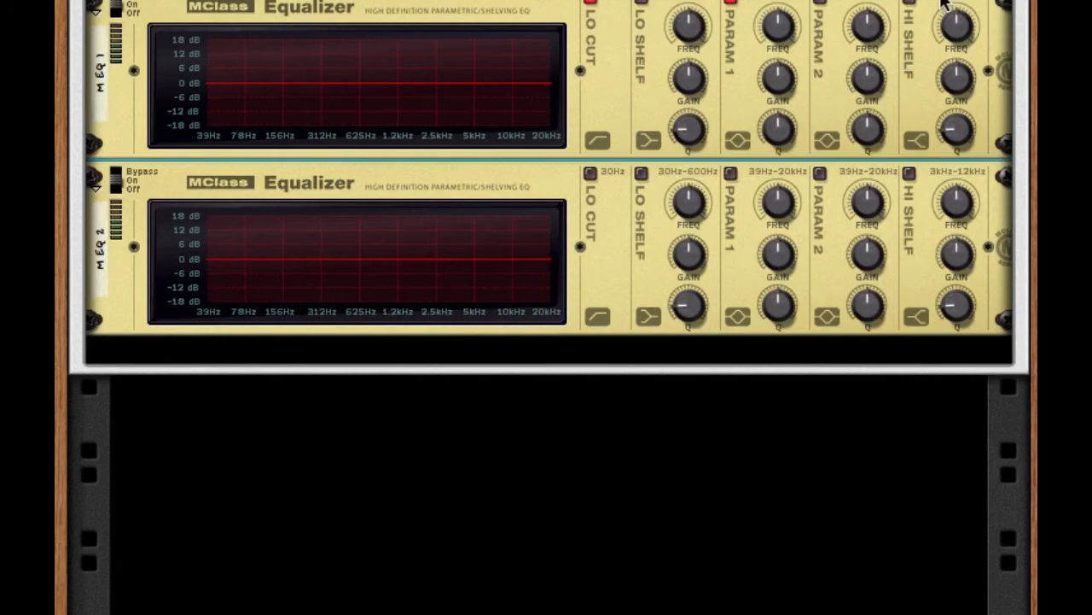
scroll(777, 102, "up", 2)
left_click_drag(764, 166, 777, 564)
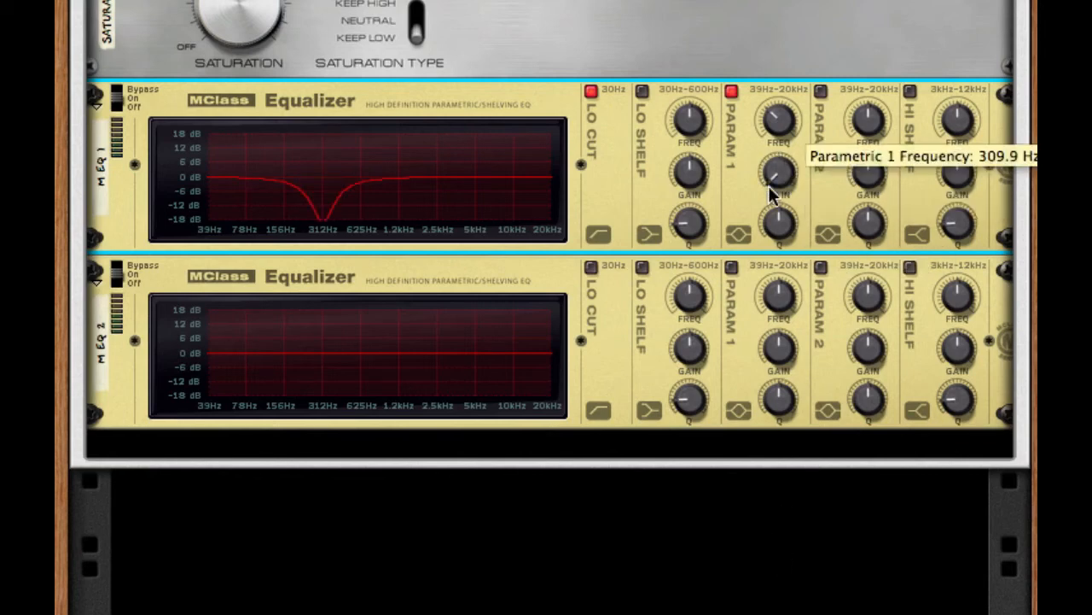
left_click_drag(776, 219, 776, 4)
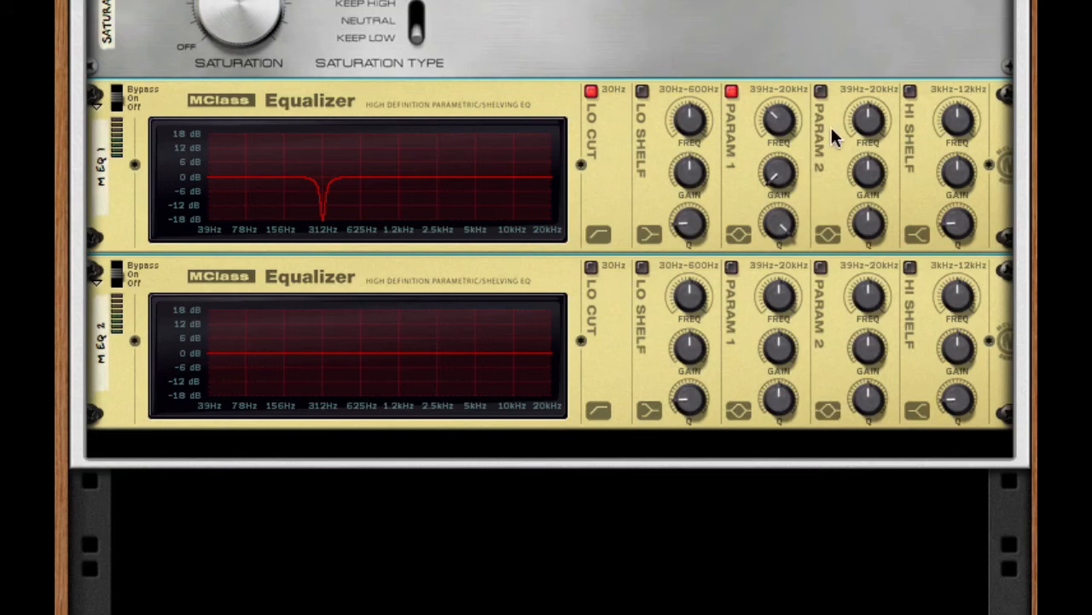
Step: Enable Param 2 on the first equalizer and shape it into a narrow 18 dB cut at about 78 Hz
left_click(820, 91)
left_click_drag(871, 114, 853, 235)
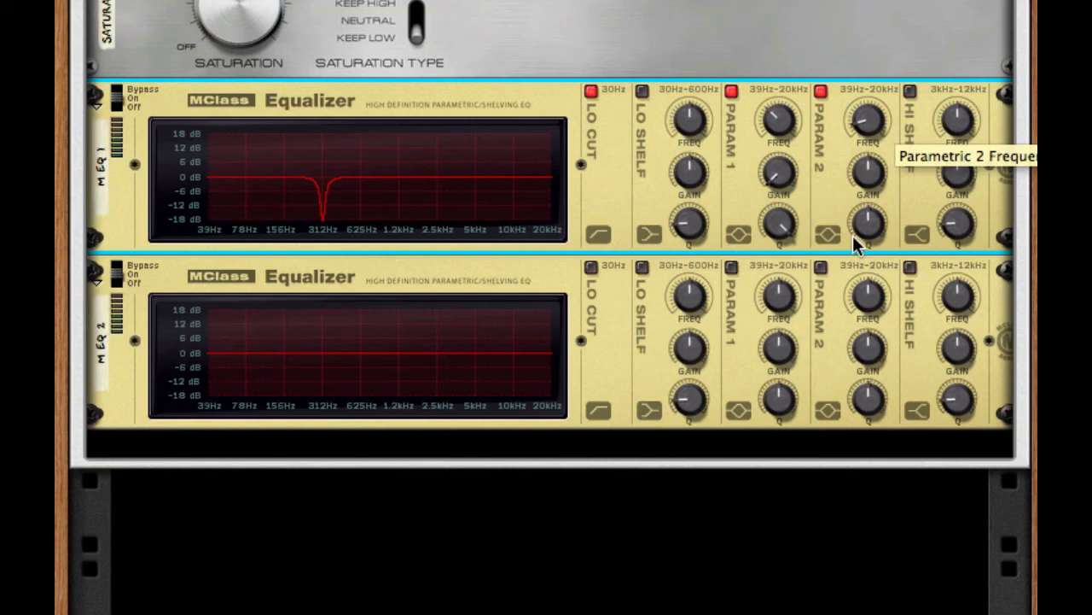
left_click_drag(869, 172, 857, 468)
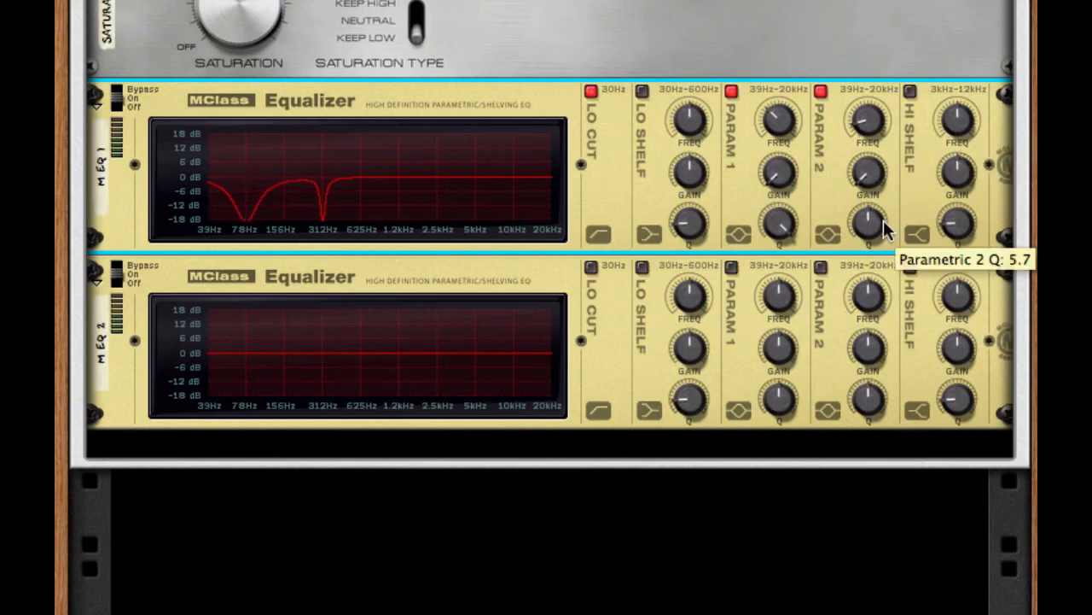
left_click_drag(884, 222, 893, 44)
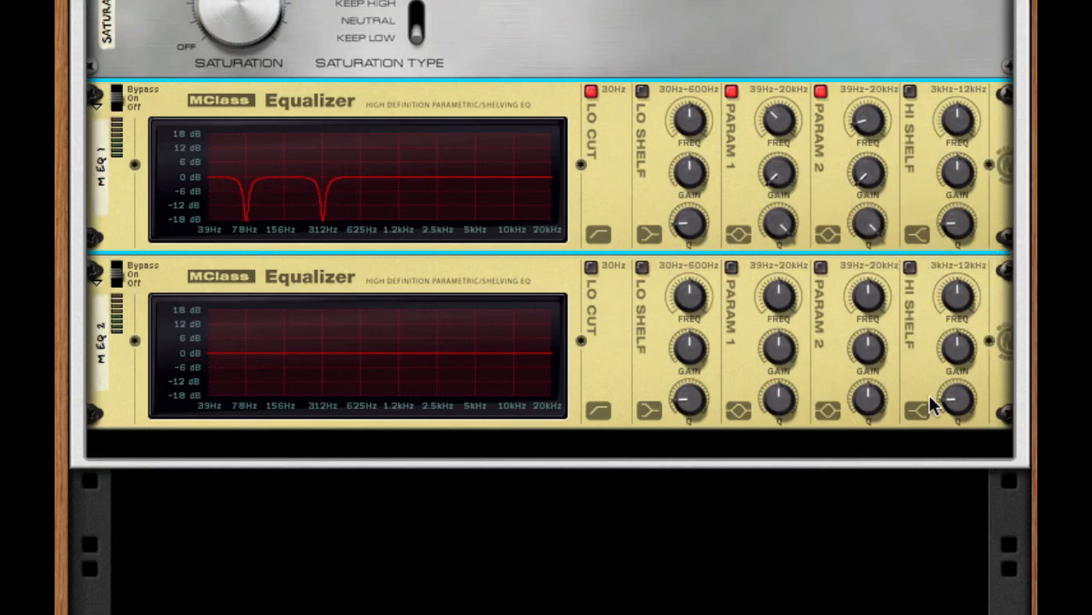
Step: On the second equalizer, enable Param 1 and shape it into a narrow 18 dB cut slightly above 312 Hz
left_click(730, 268)
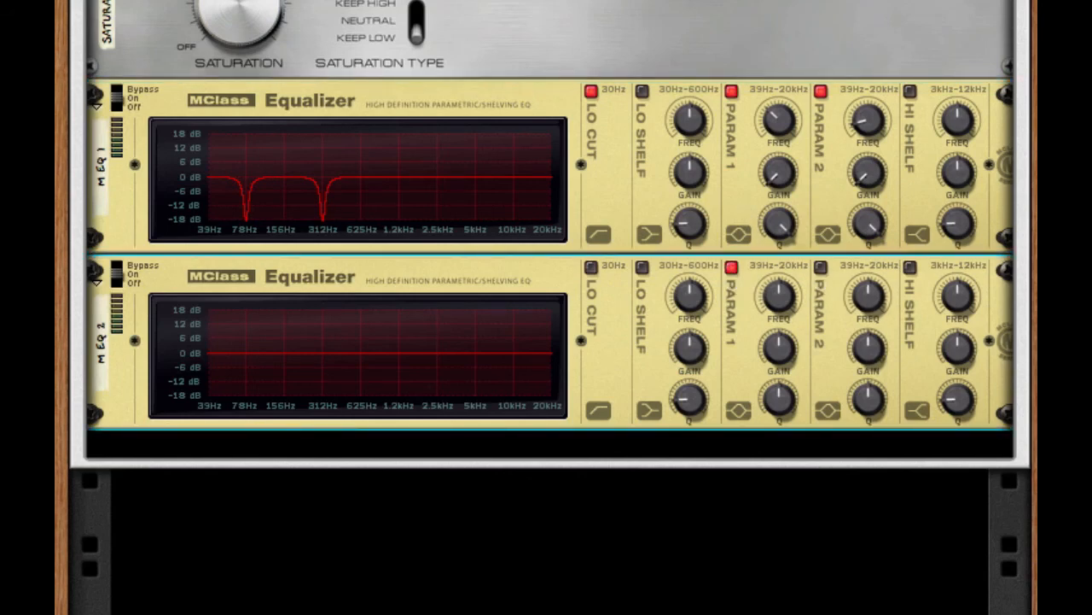
left_click_drag(780, 309, 748, 455)
left_click_drag(771, 399, 774, 329)
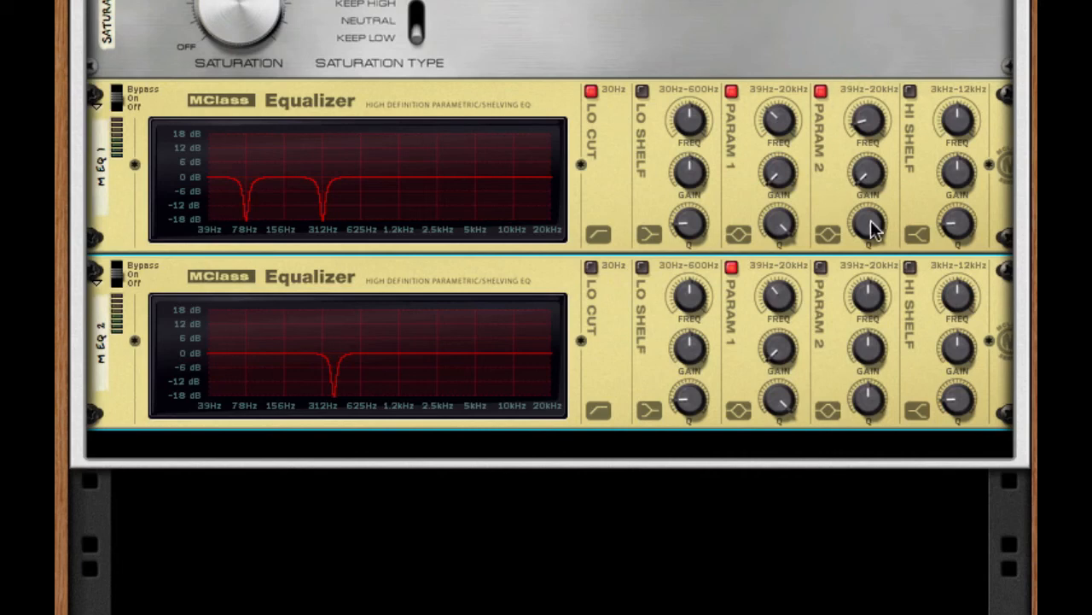
Step: Enable Param 2 on the second equalizer and shape it into a narrow 18 dB cut at about 5 kHz
left_click(821, 266)
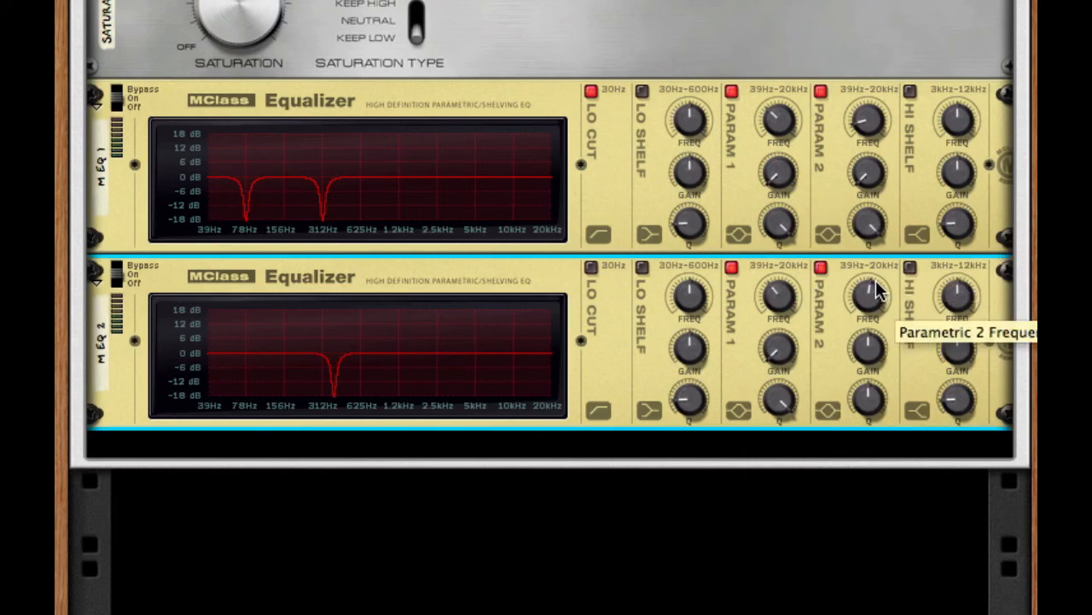
left_click_drag(871, 252, 876, 217)
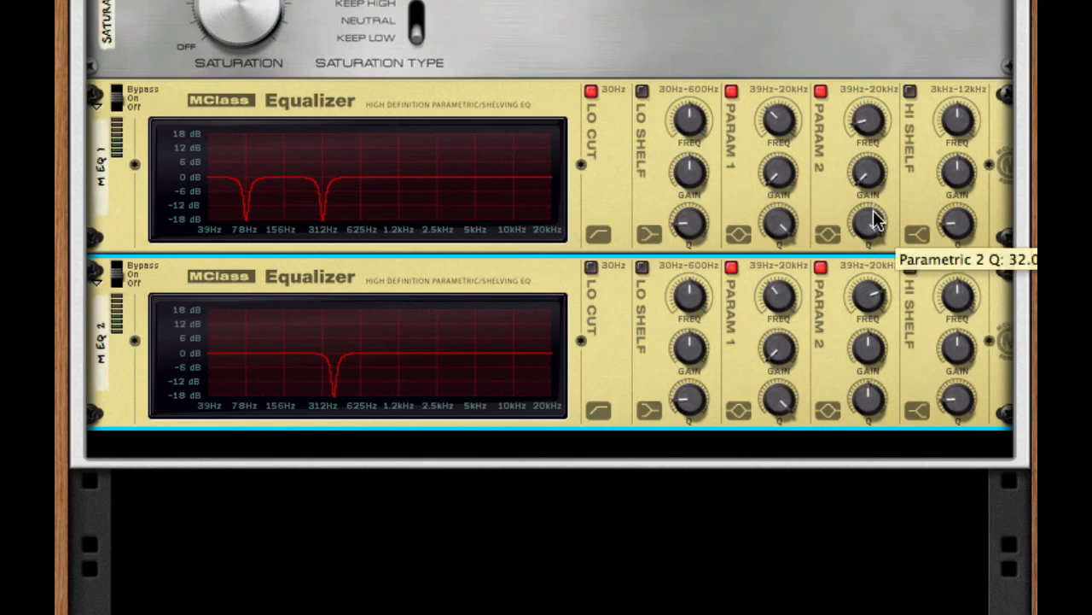
left_click(875, 219)
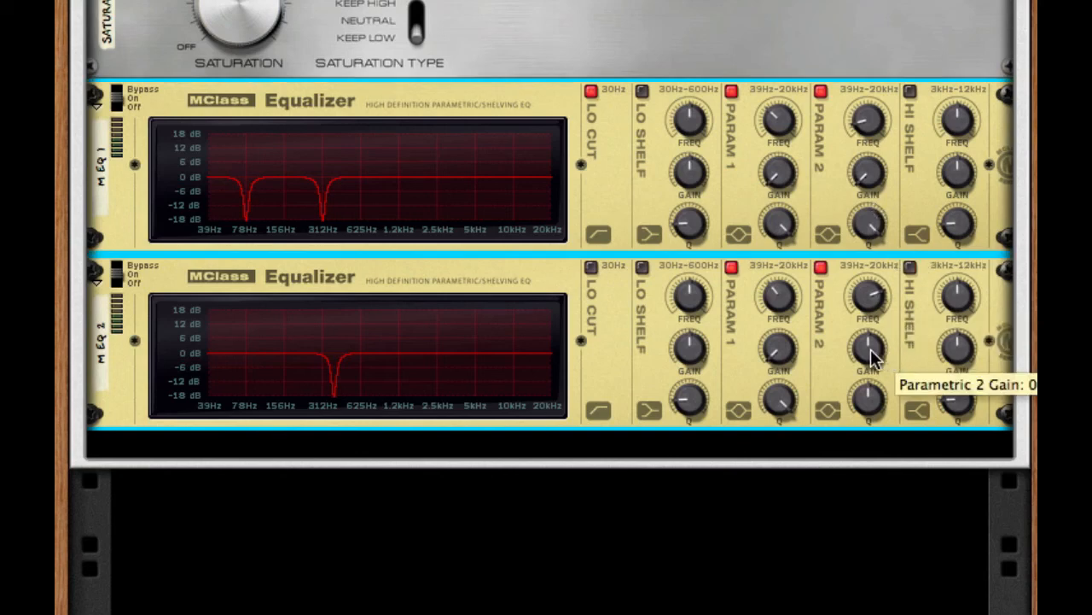
left_click(874, 291)
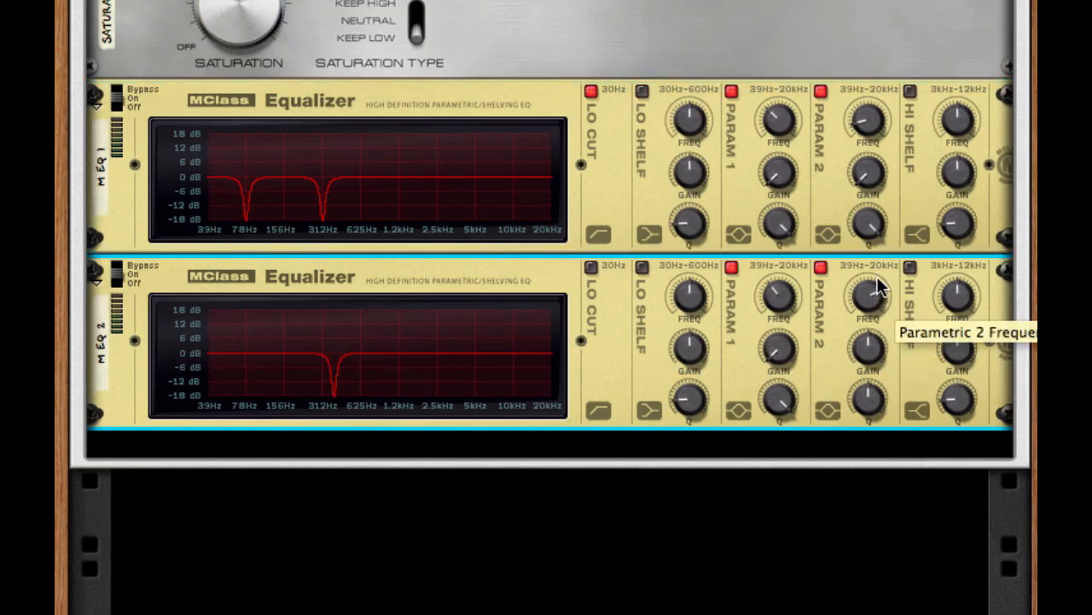
left_click_drag(879, 350, 879, 376)
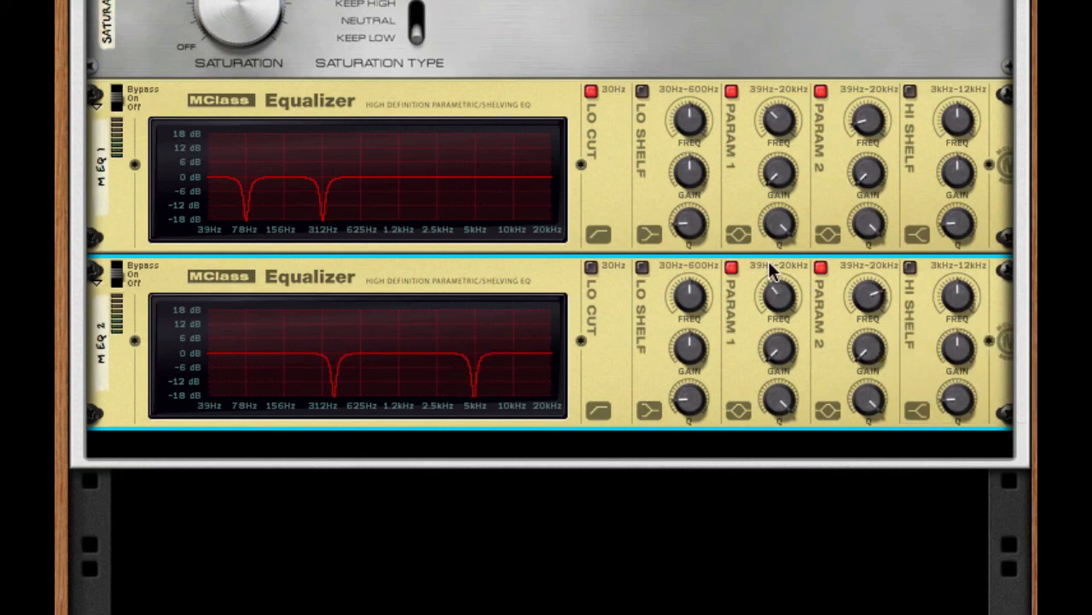
Step: Add an MClass Maximizer after the second equalizer and switch its limiter off
right_click(845, 378)
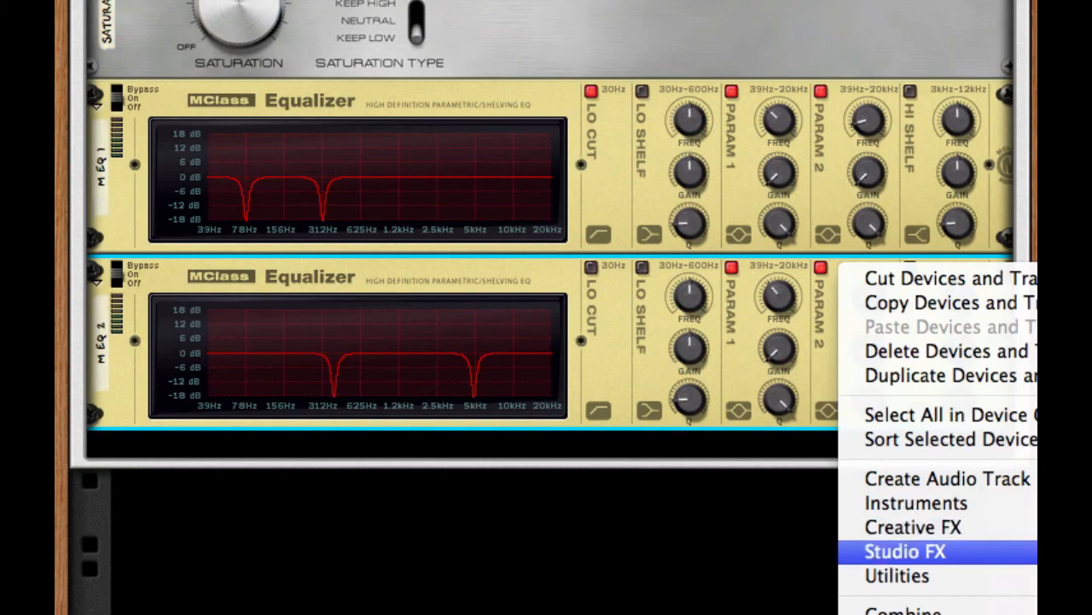
left_click(1036, 553)
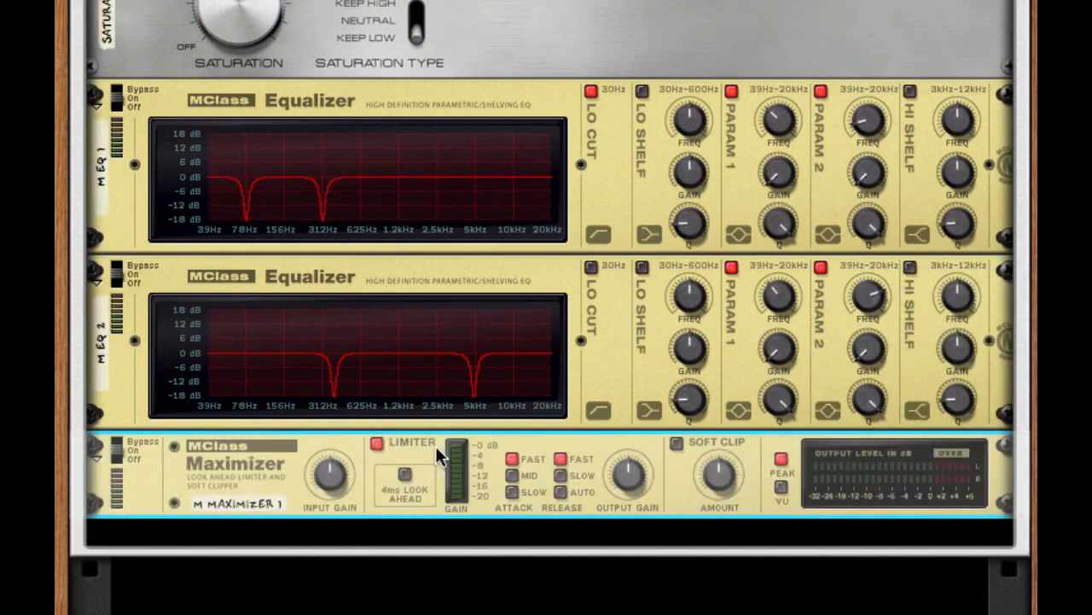
left_click(379, 444)
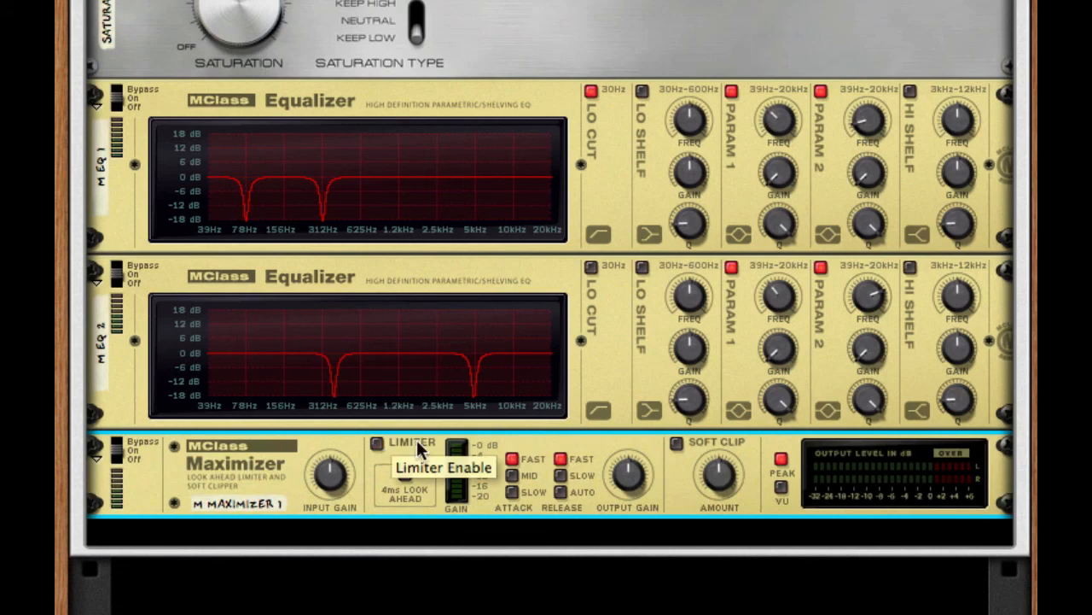
Step: Enable the Maximizer's Soft Clip with a strongly raised amount, and set the limiter release to Auto
left_click(677, 443)
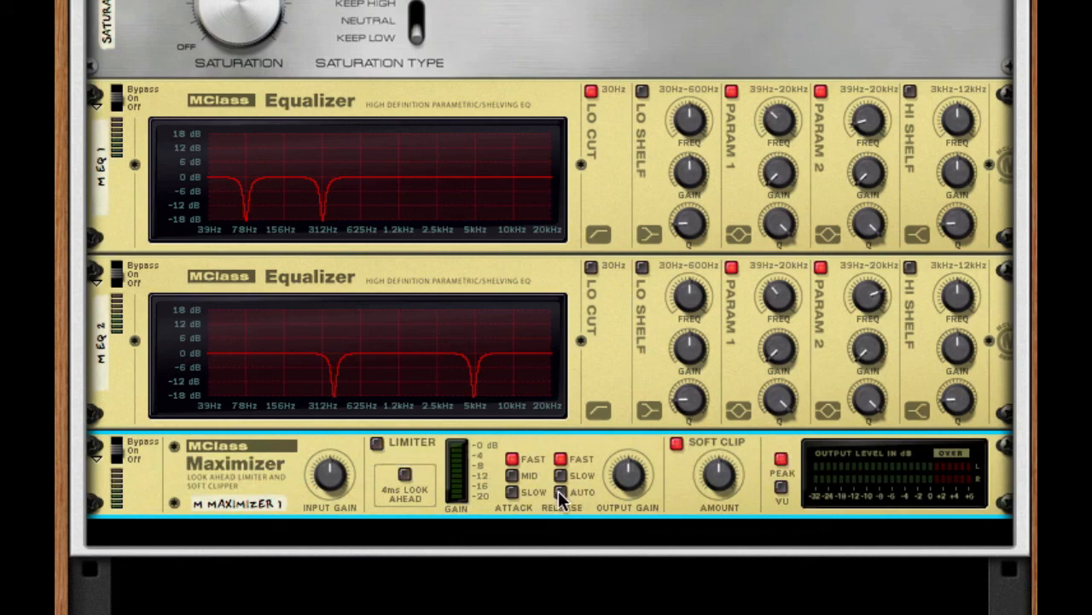
left_click(560, 492)
left_click_drag(715, 465, 719, 201)
scroll(758, 219, "up", 10)
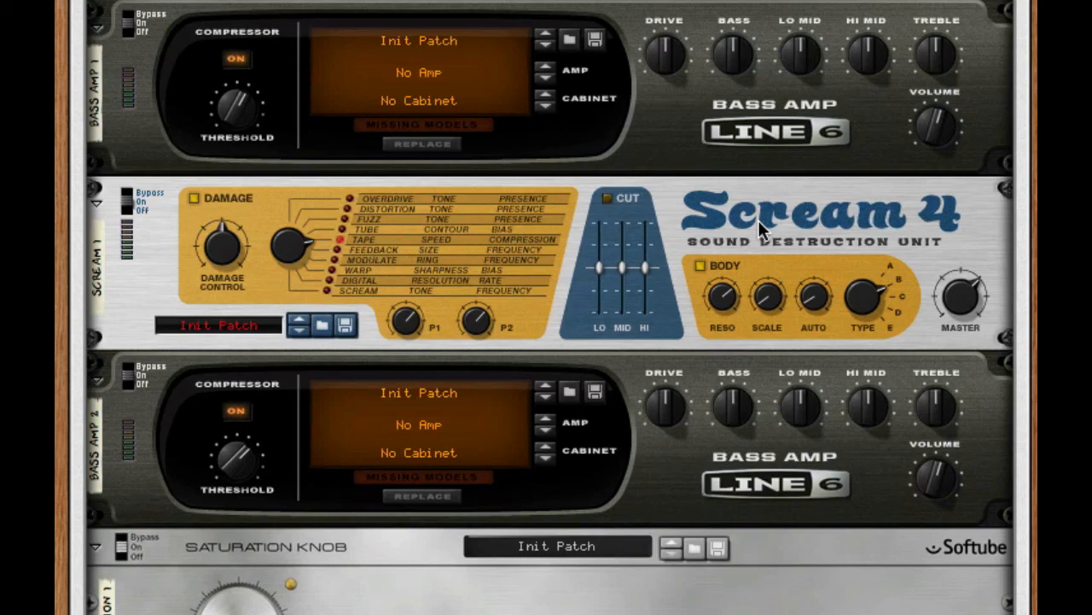
scroll(758, 219, "up", 10)
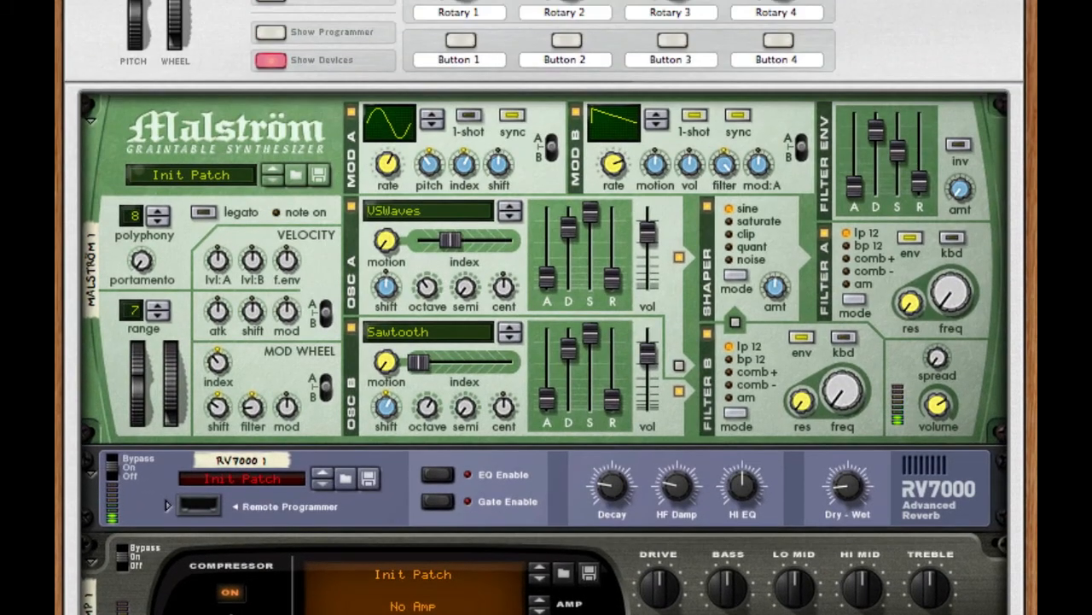